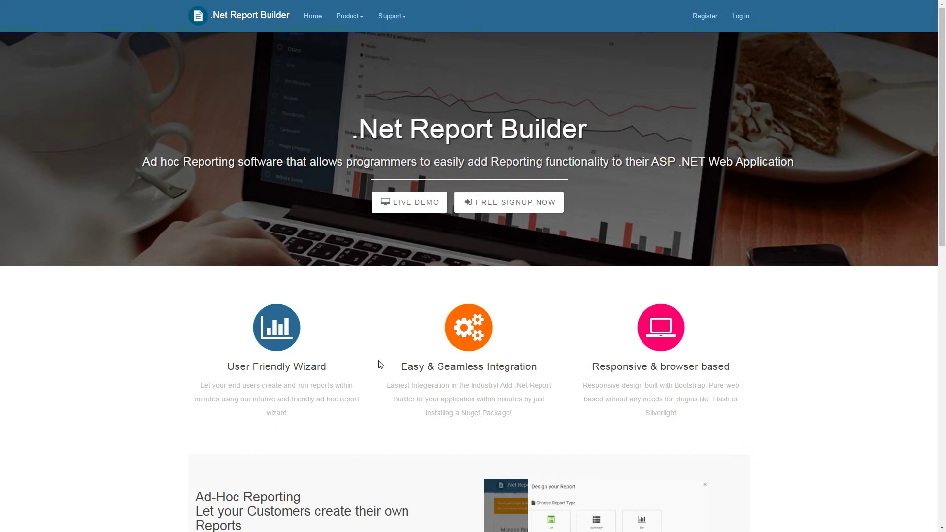
# Launch the .Net Report Builder live demo to reach the Manage Reports folders
pyautogui.click(414, 205)
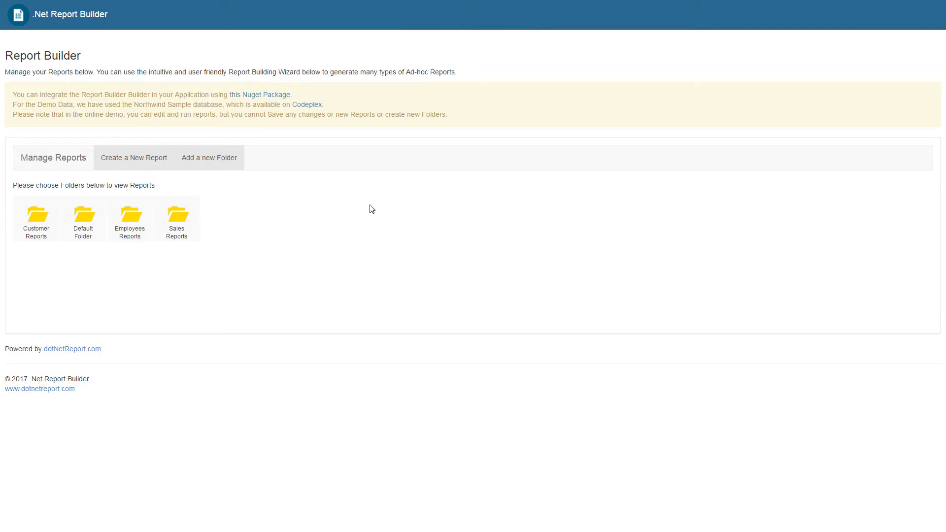
# Start a new List report and look through the available data sections
pyautogui.click(154, 167)
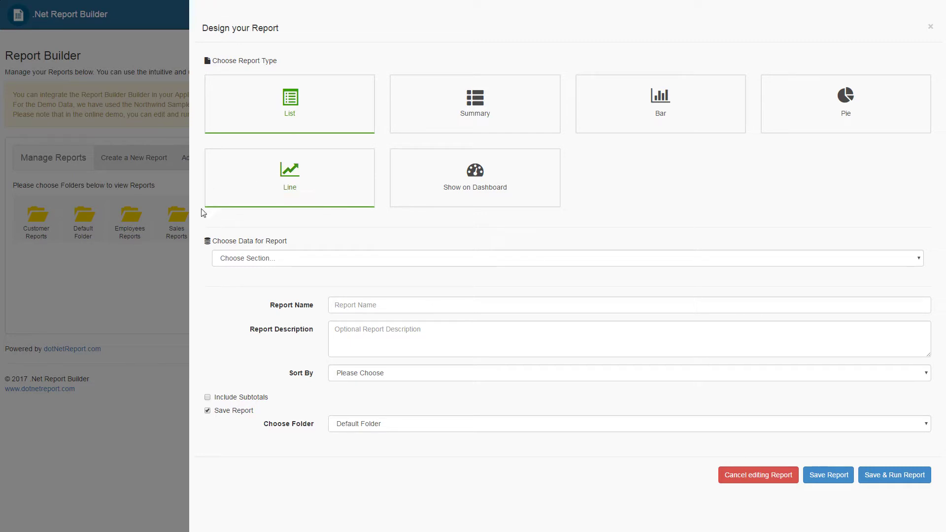
pyautogui.click(244, 276)
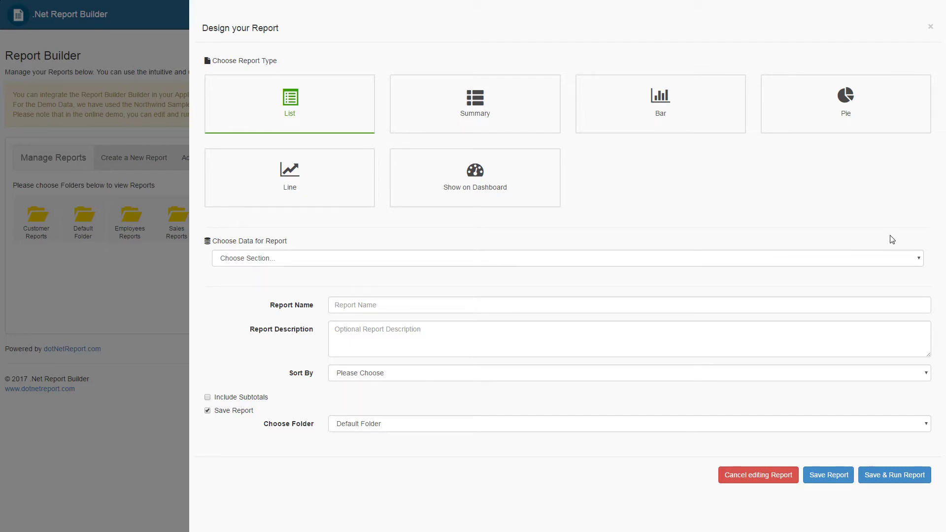
pyautogui.click(918, 264)
pyautogui.click(917, 259)
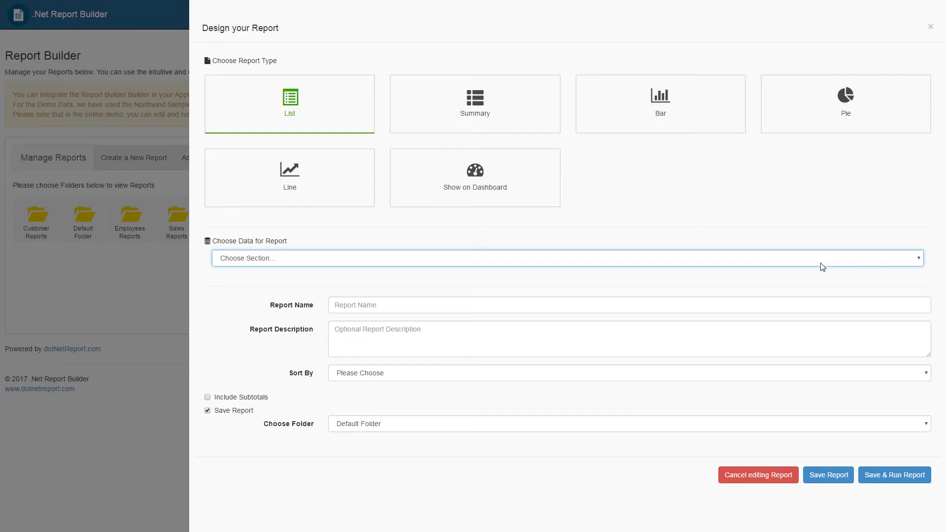
# Choose the Orders section and check its Customer, Employee and Order date fields
pyautogui.click(920, 261)
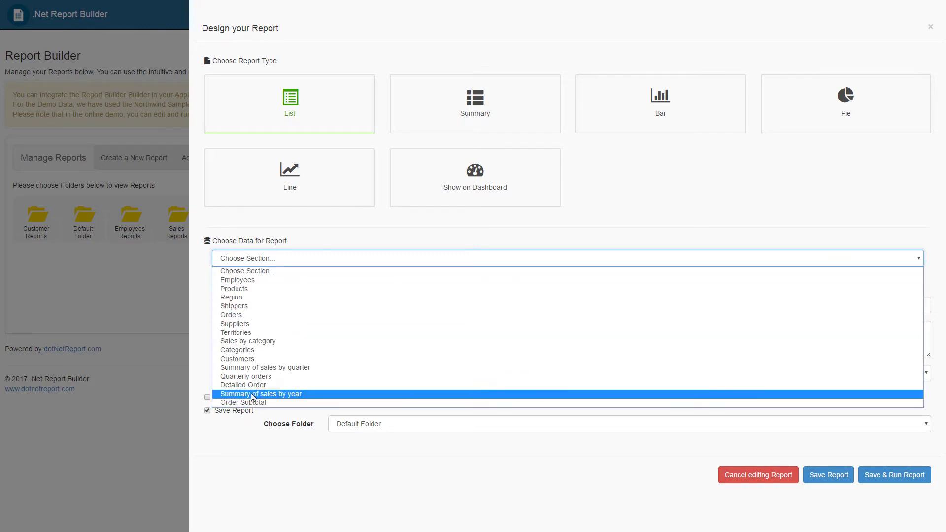
pyautogui.click(232, 315)
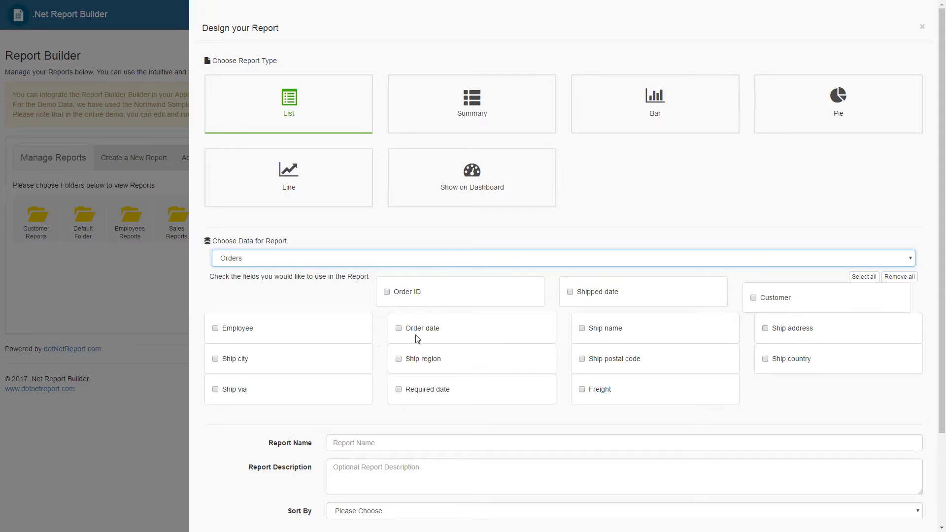
pyautogui.click(869, 278)
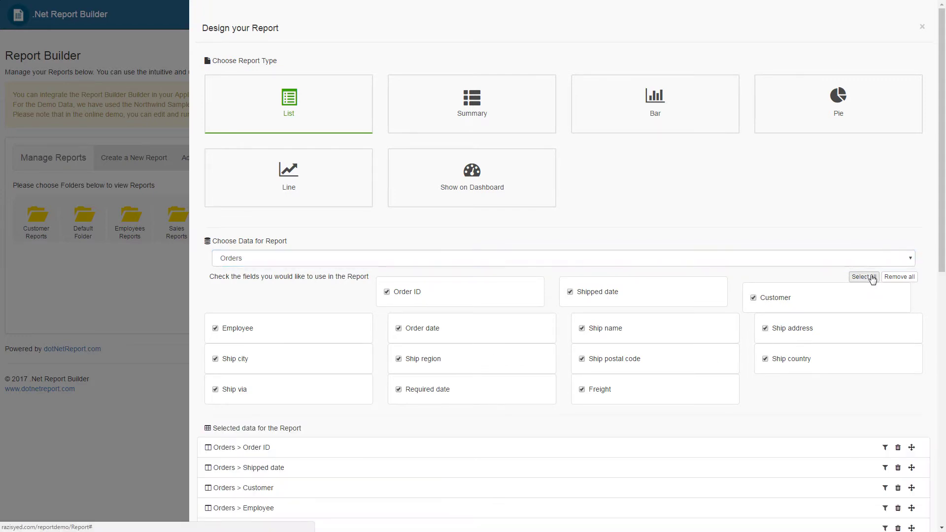
pyautogui.click(898, 277)
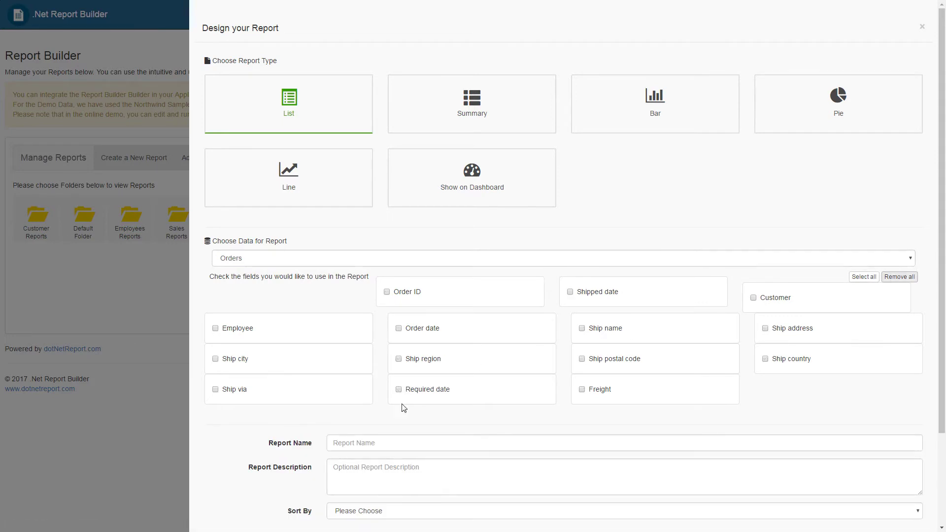
pyautogui.click(753, 298)
pyautogui.click(256, 330)
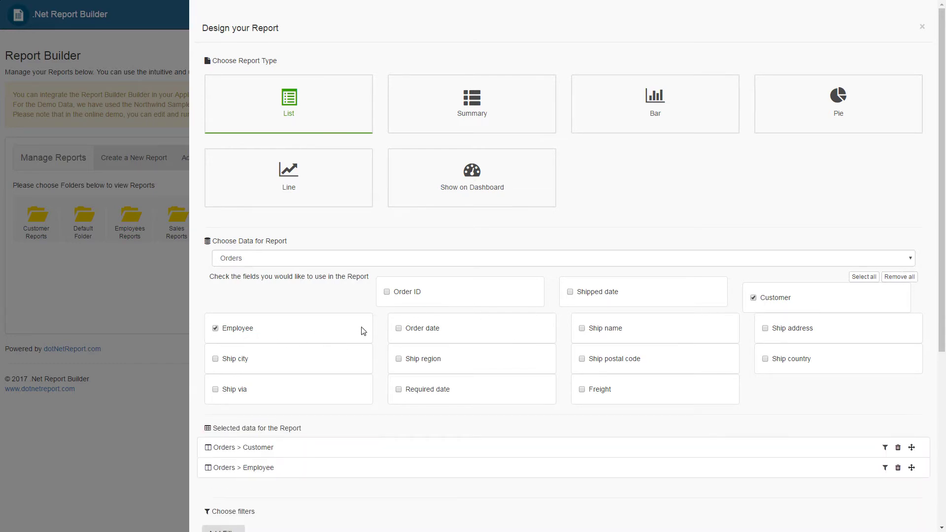
pyautogui.click(422, 335)
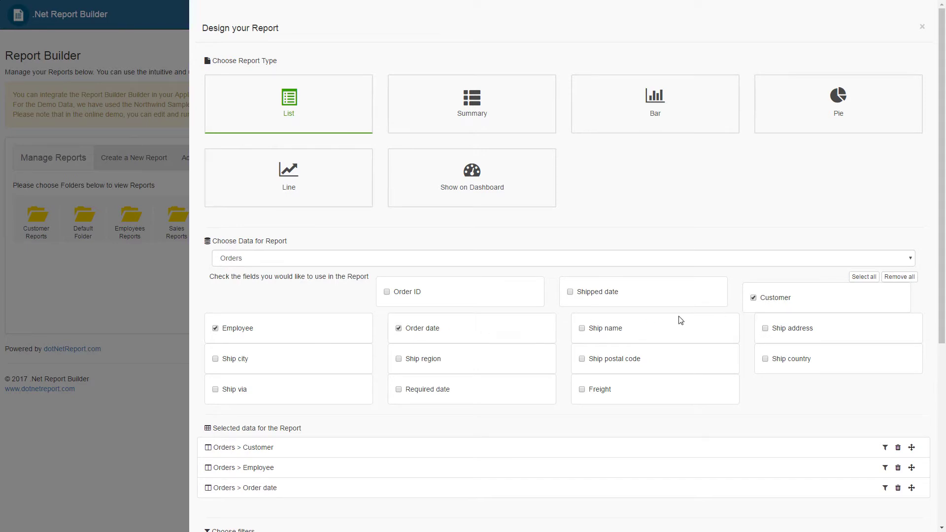
# From the Detailed Order section add Unit price, Quantity and Subtotal
pyautogui.click(806, 261)
pyautogui.click(263, 385)
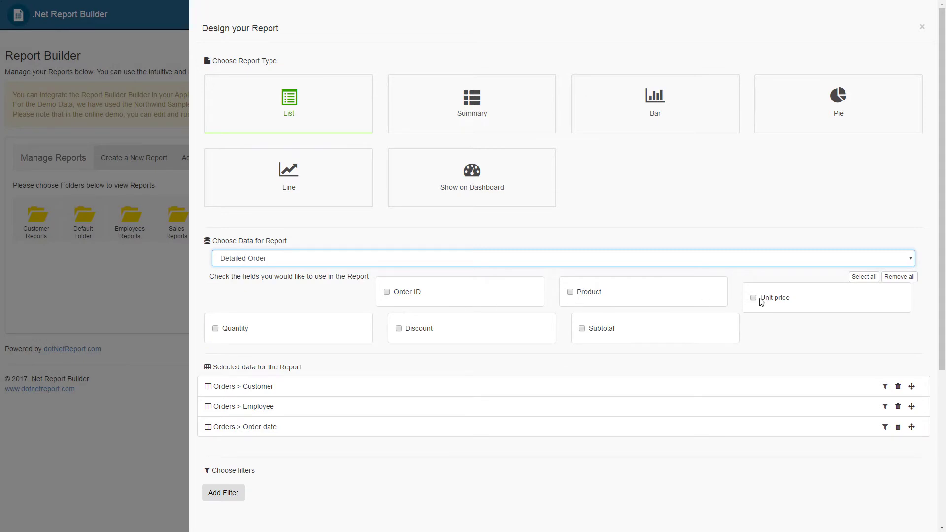
pyautogui.click(756, 301)
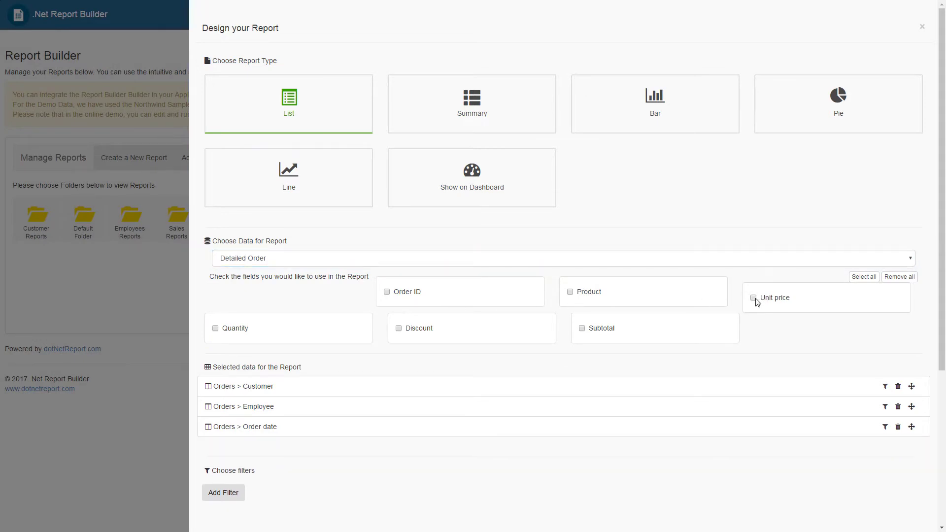
pyautogui.click(753, 298)
pyautogui.click(262, 332)
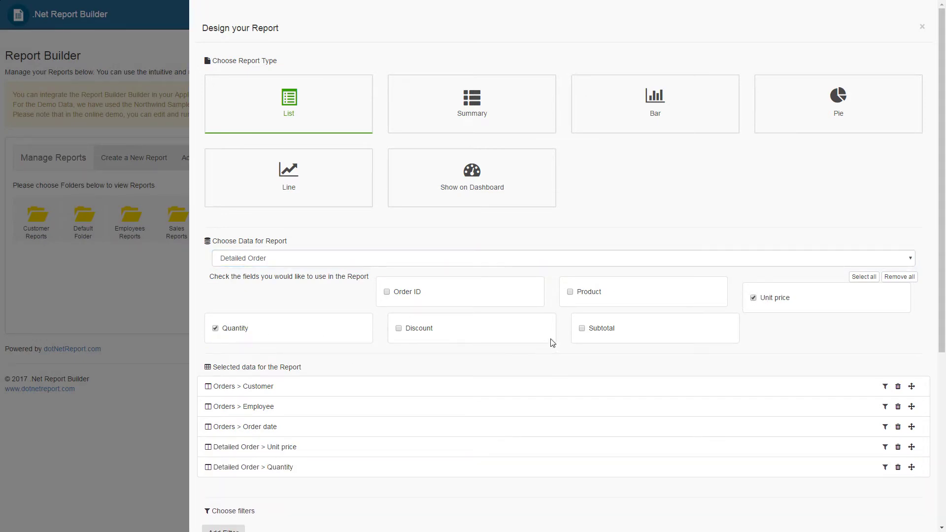
pyautogui.click(582, 329)
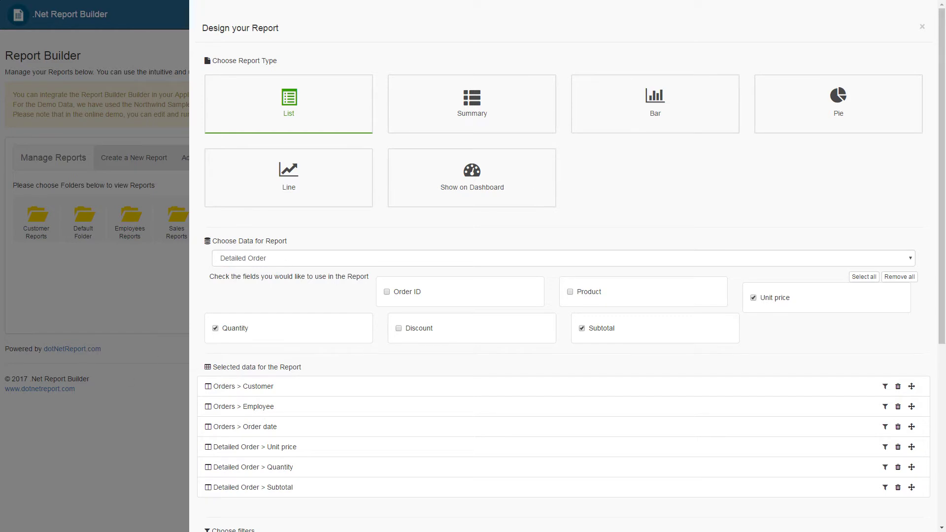
# Move Order date to the top and Employee to the bottom of the selected fields
pyautogui.scroll(-2, 246, 394)
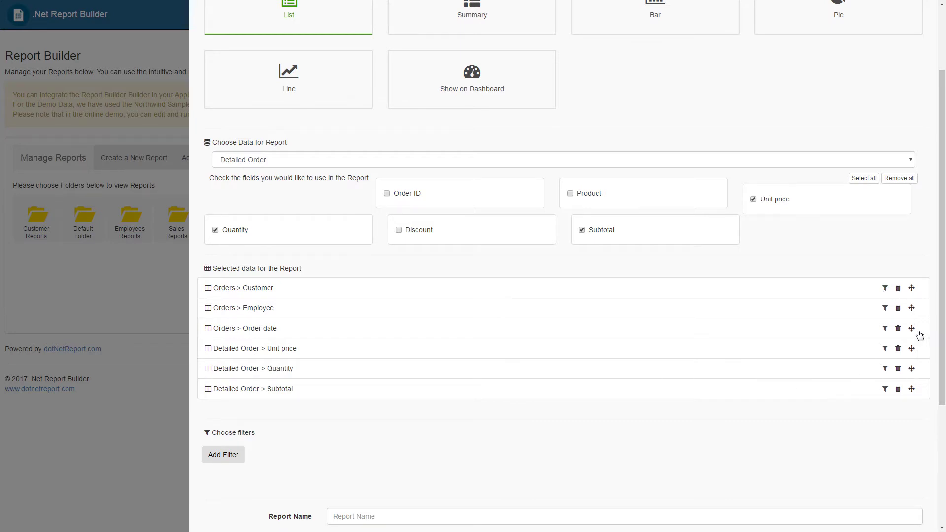
pyautogui.moveTo(909, 331); pyautogui.dragTo(911, 291)
pyautogui.moveTo(911, 328); pyautogui.dragTo(909, 394)
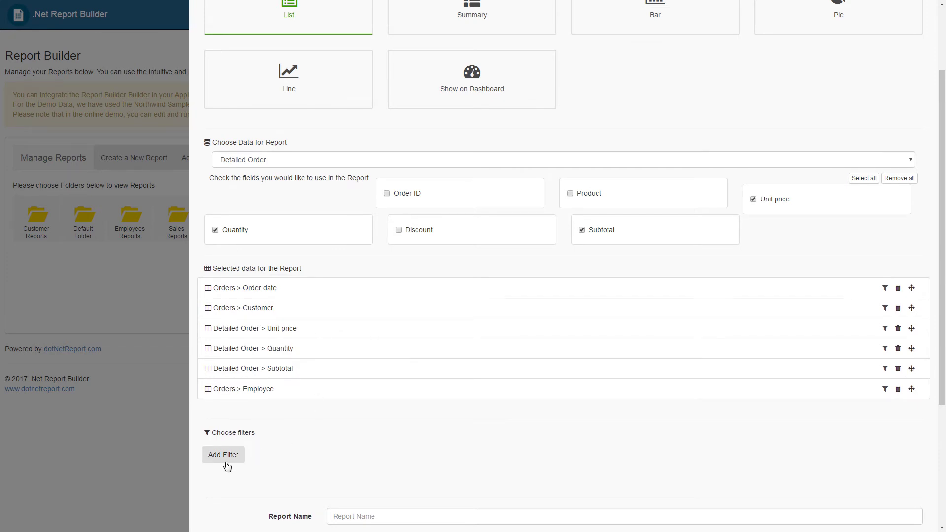
pyautogui.scroll(-3, 225, 462)
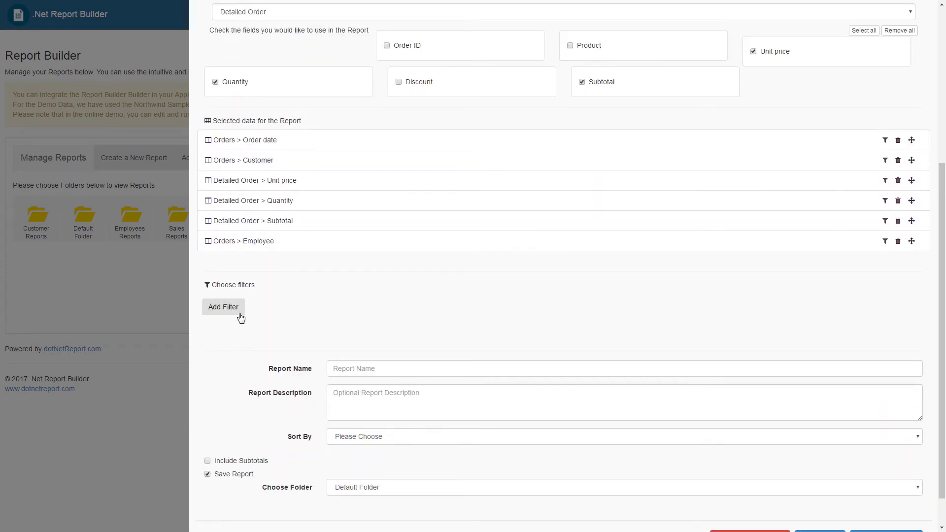
# Add a filter row and try Orders > Order date, then Orders > Customer, as its field
pyautogui.click(223, 307)
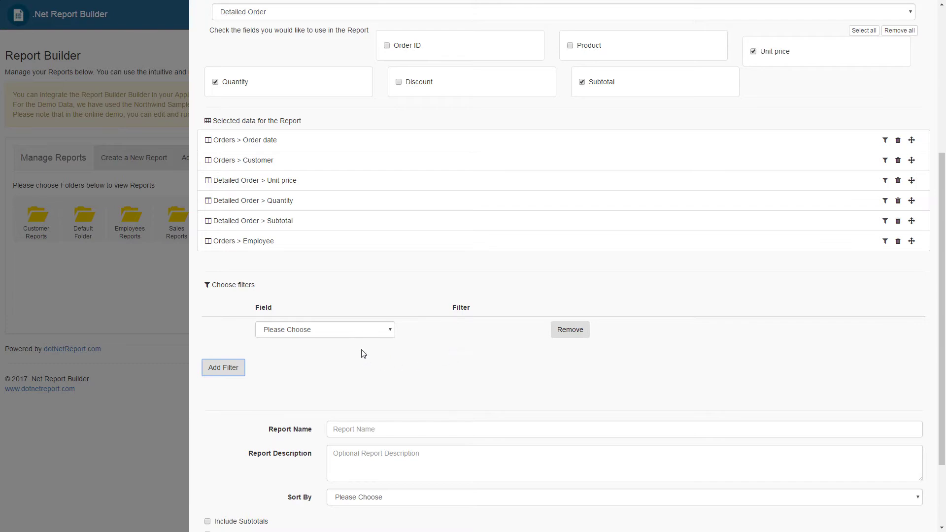
pyautogui.click(391, 330)
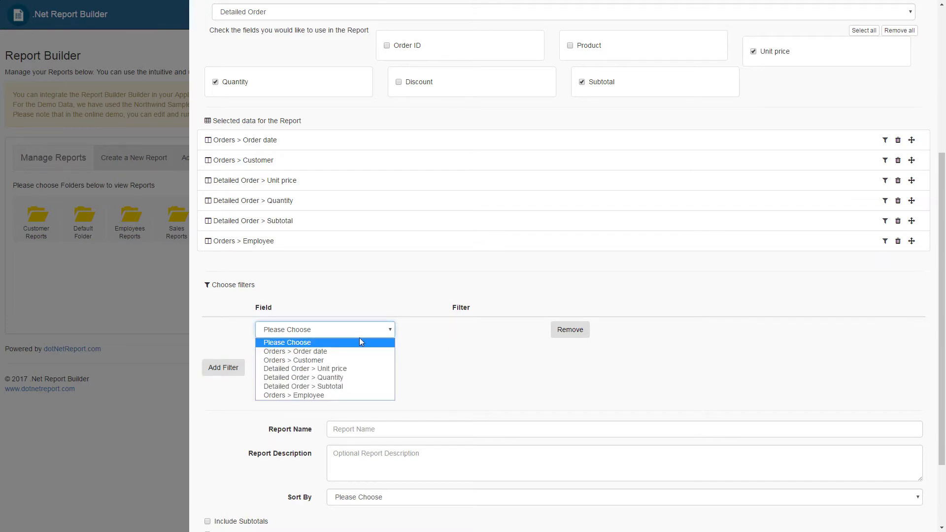
pyautogui.click(302, 352)
pyautogui.click(440, 329)
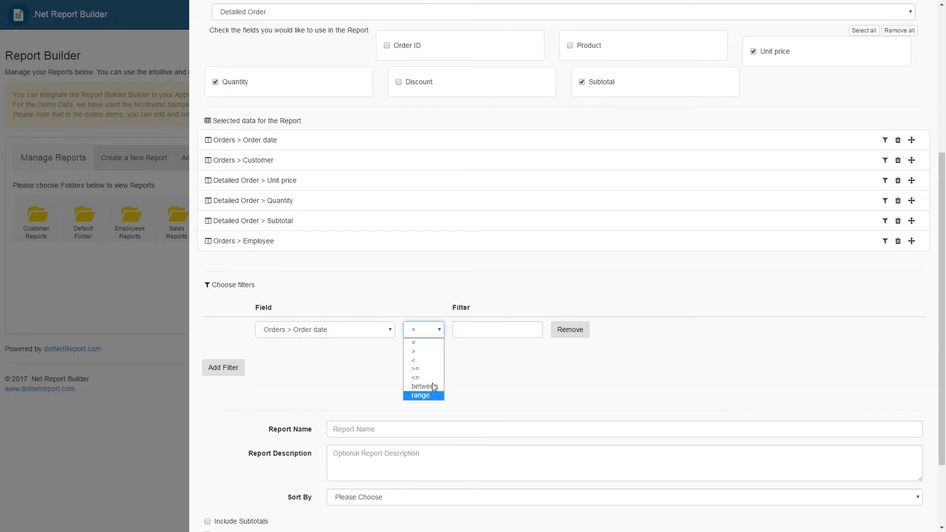
pyautogui.click(374, 330)
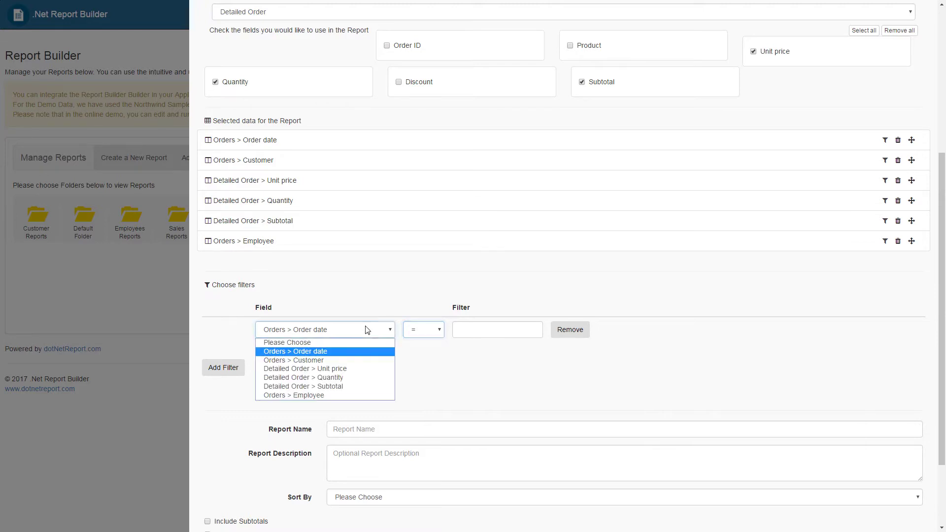
pyautogui.click(359, 360)
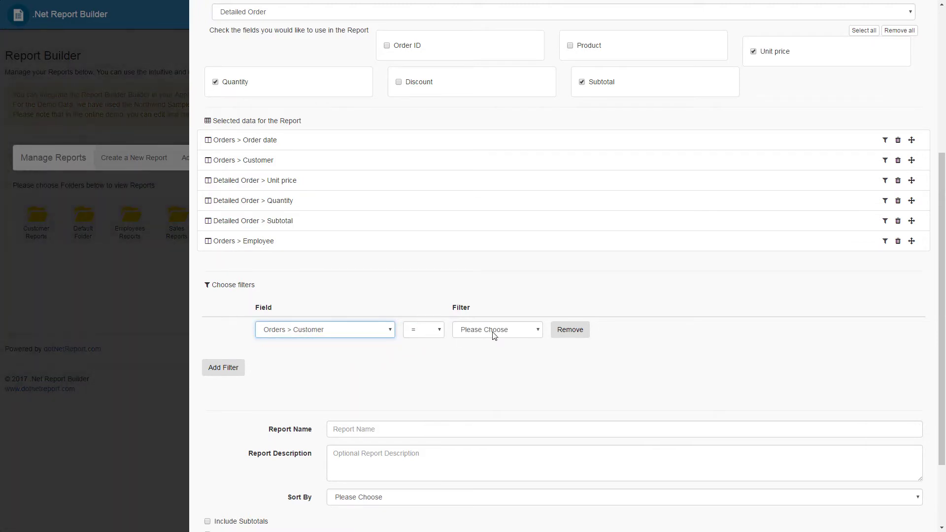
pyautogui.click(509, 335)
pyautogui.click(510, 335)
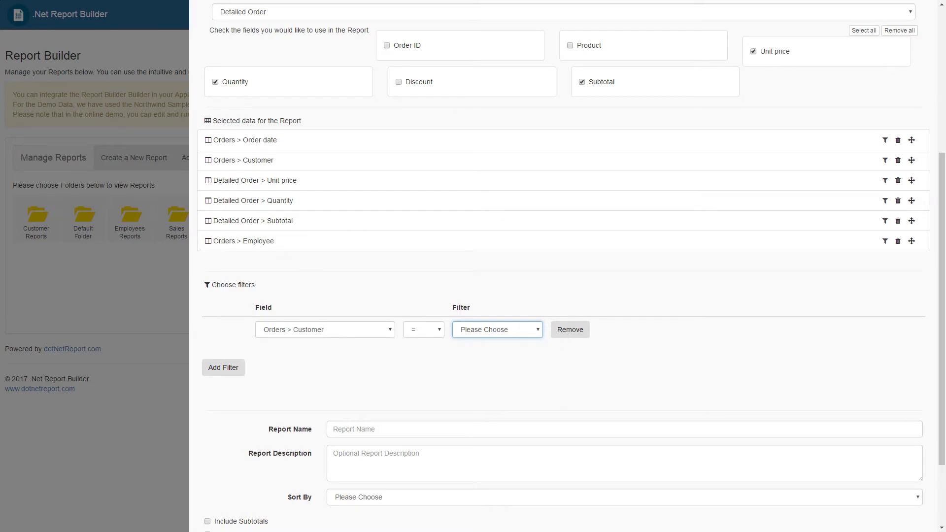
# Set the filter to Orders > Employee equal to the chosen employee
pyautogui.click(885, 140)
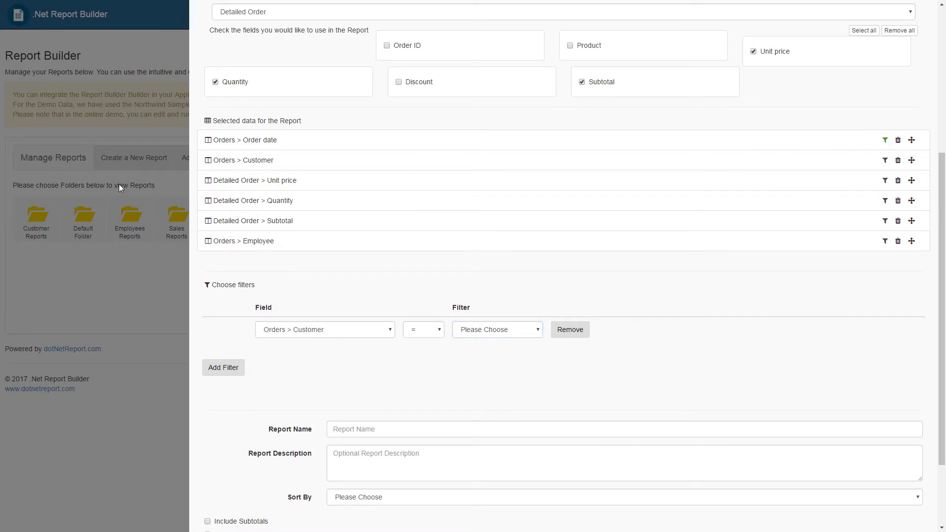
pyautogui.click(385, 331)
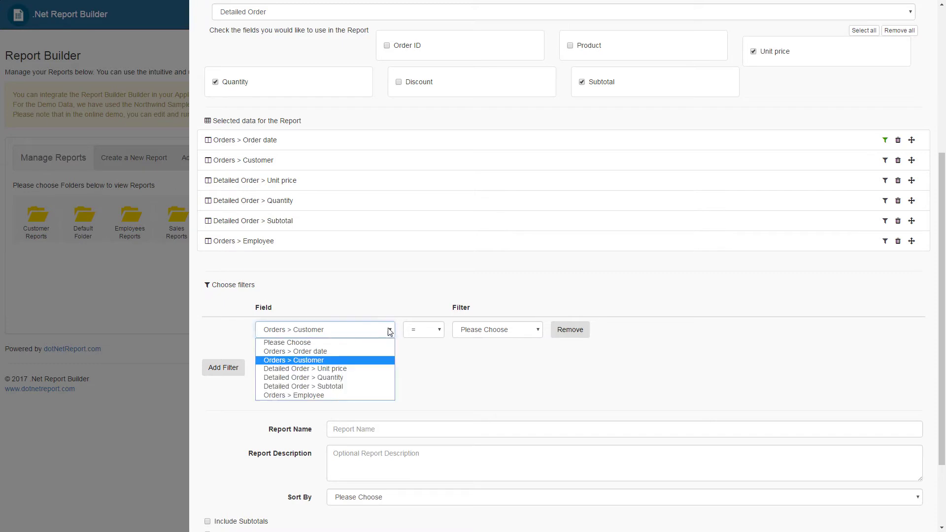
pyautogui.click(359, 395)
pyautogui.click(532, 333)
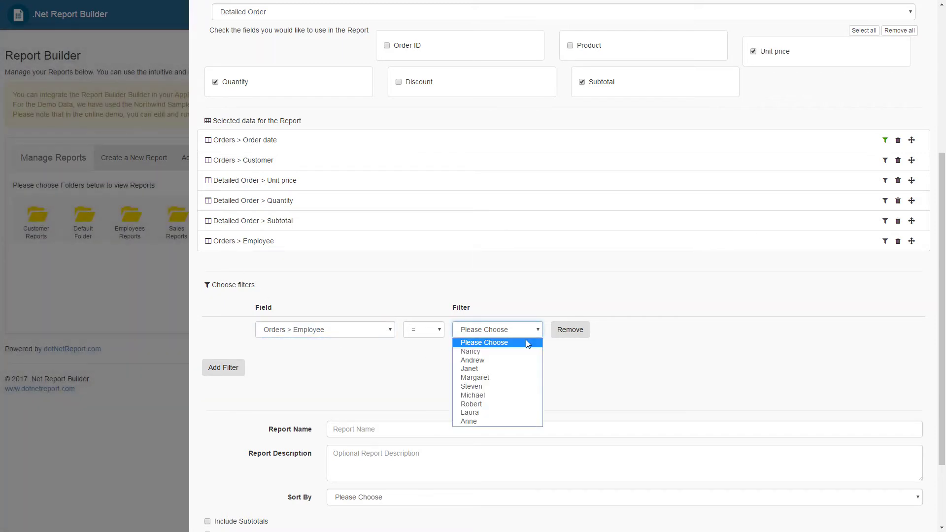
pyautogui.click(518, 365)
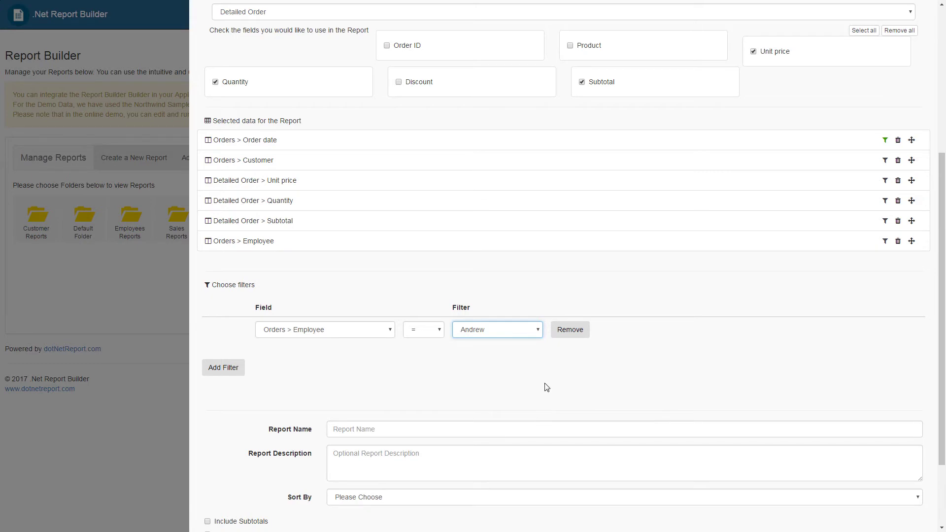
# Name the report 'New Sales Report' with description 'This is a new report'
pyautogui.scroll(-2, 535, 419)
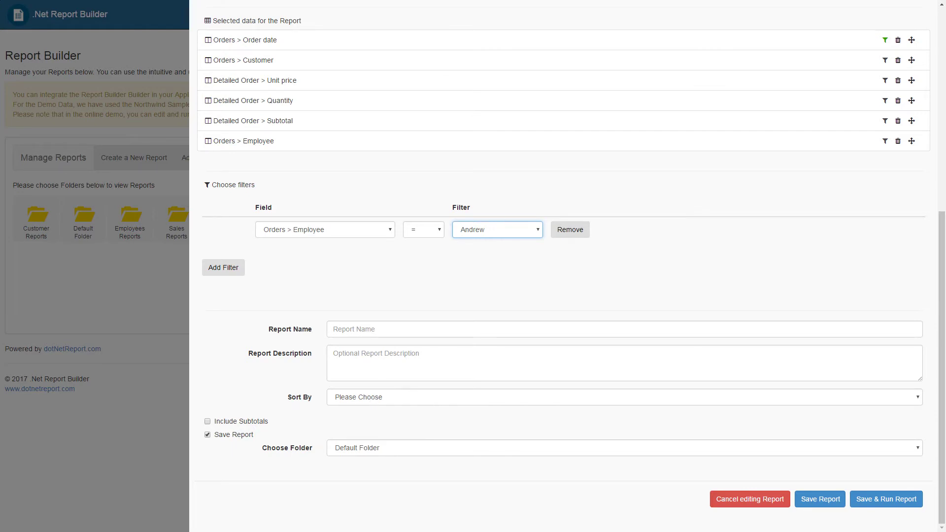
pyautogui.click(624, 329)
pyautogui.write('New Sales Report')
pyautogui.press('Tab')
pyautogui.write('This is a new report')
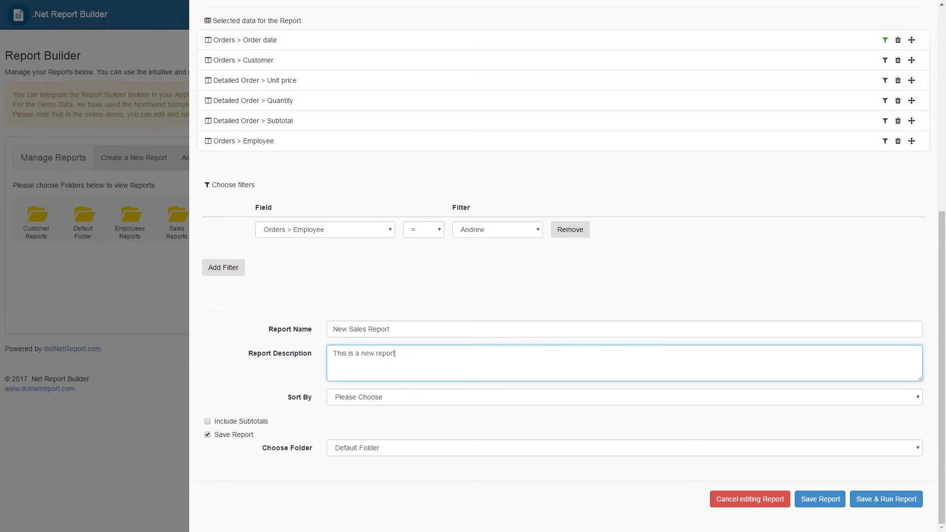
# Sort by Orders > Customer, file it in Sales Reports, and save the report
pyautogui.click(378, 398)
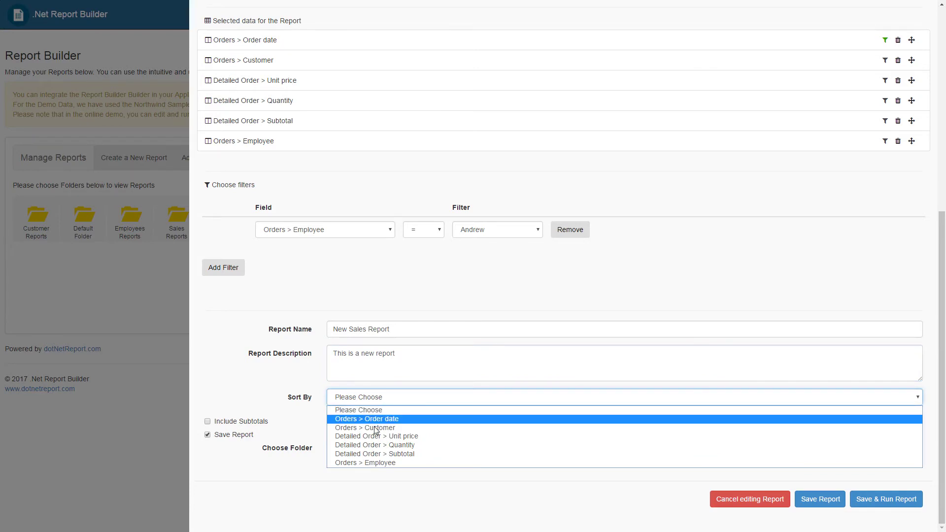
pyautogui.click(375, 428)
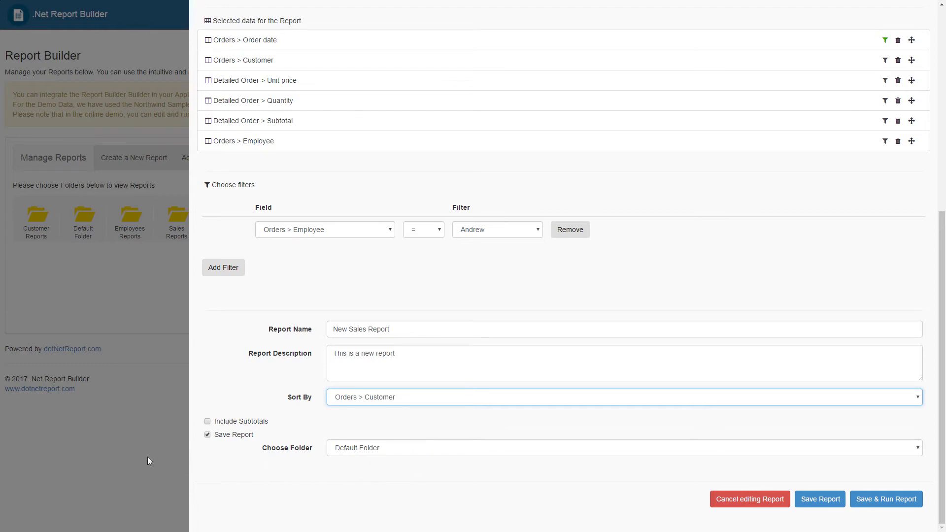
pyautogui.click(380, 449)
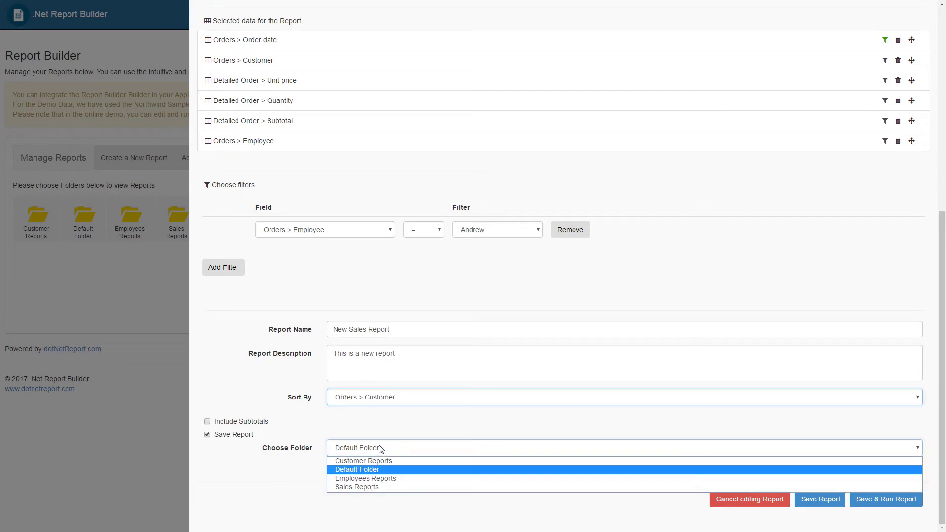
pyautogui.click(370, 487)
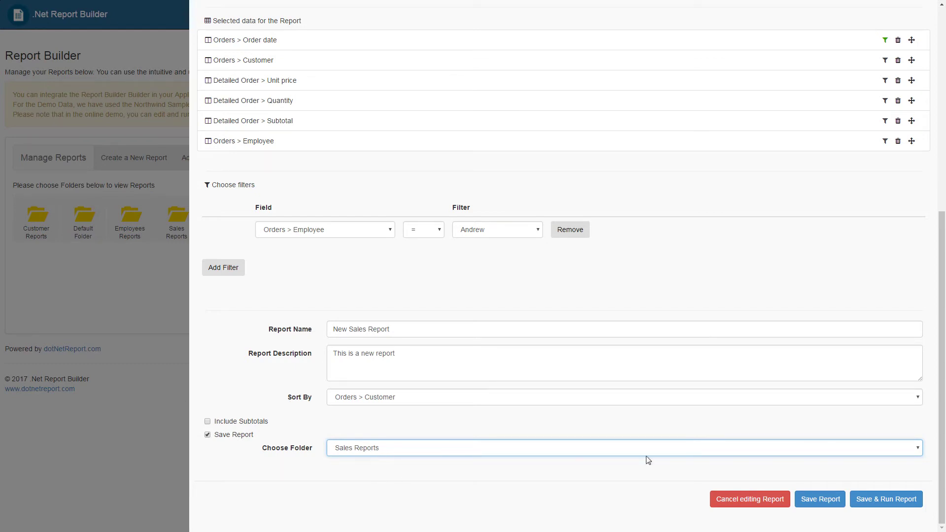
pyautogui.click(812, 501)
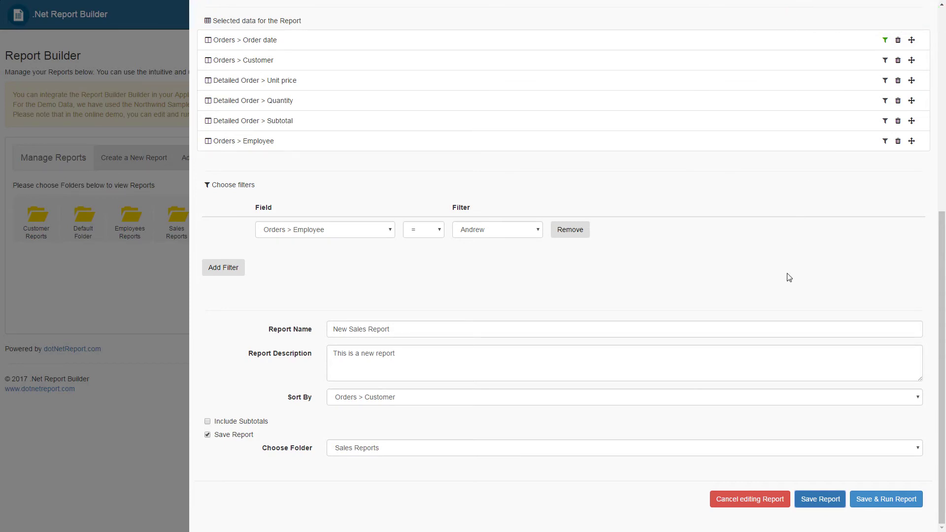
# Close the report designer and open Sales Reports to find New Sales Report listed
pyautogui.scroll(7, 788, 276)
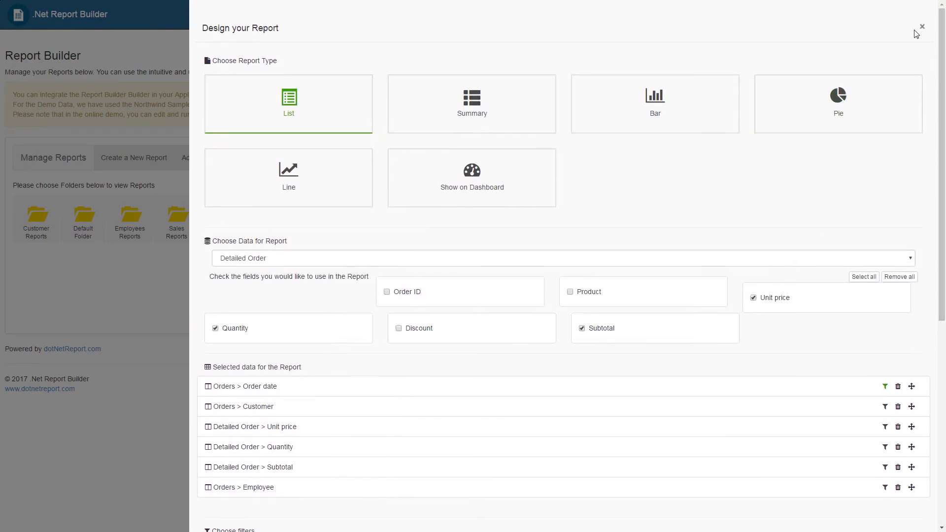
pyautogui.click(920, 28)
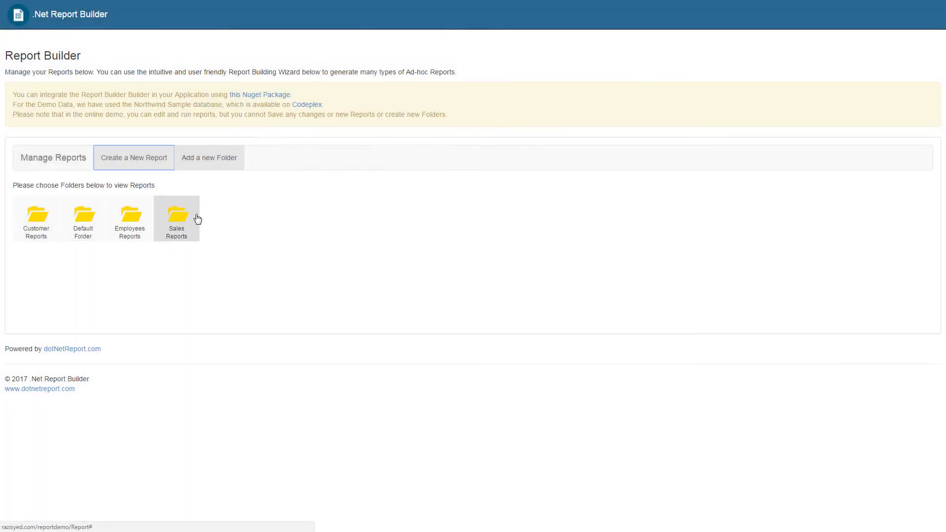
pyautogui.click(170, 217)
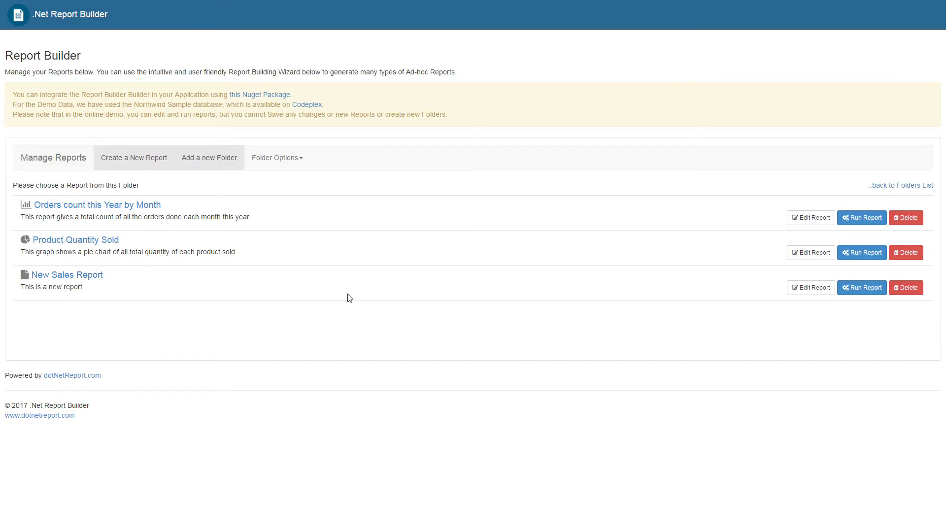
pyautogui.click(794, 291)
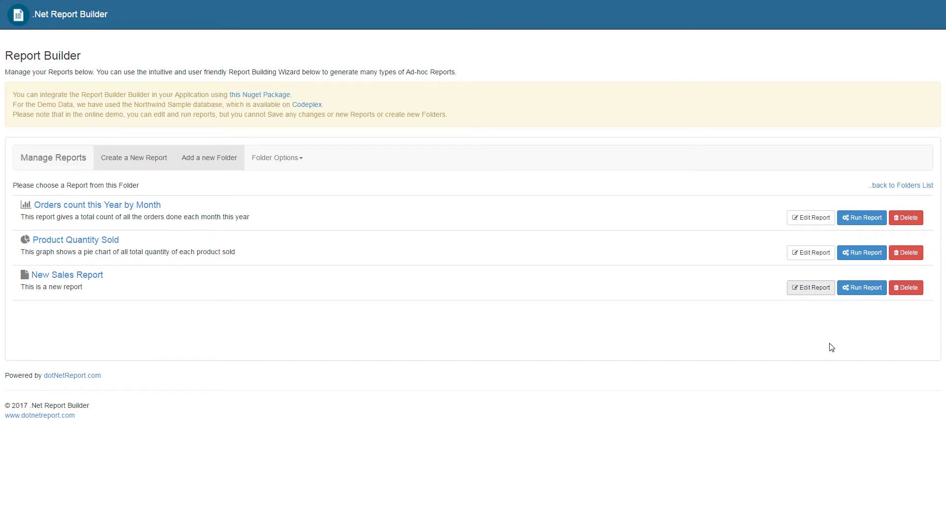
# Run New Sales Report and view its filtered orders sorted by Unit price, highest first
pyautogui.click(865, 293)
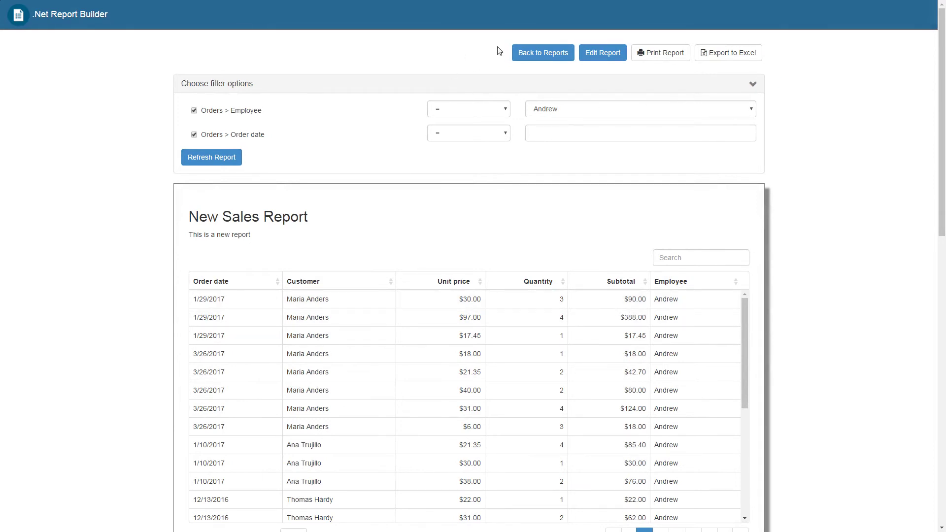
pyautogui.click(539, 60)
pyautogui.scroll(-2, 340, 301)
pyautogui.scroll(2, 364, 295)
# Sort the results by Unit price, then Quantity, ending on Customer A to Z across 500 rows
pyautogui.click(480, 283)
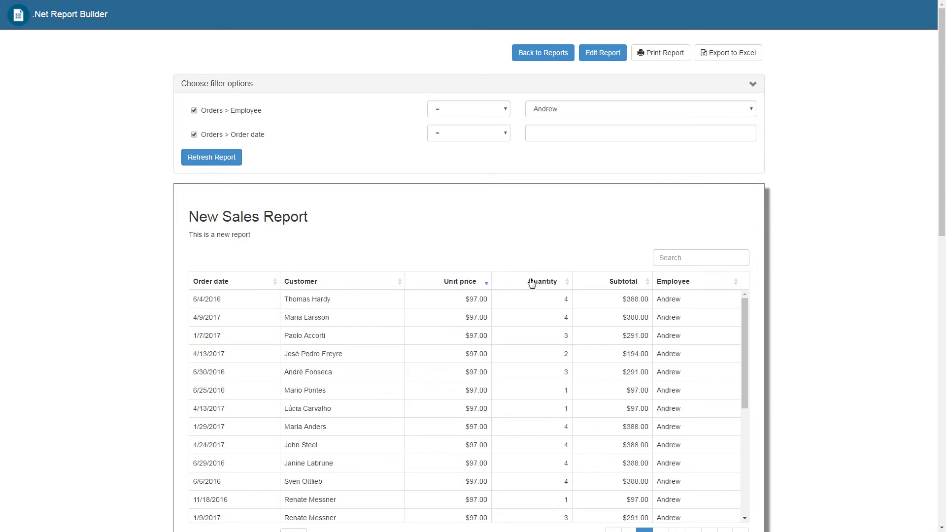
pyautogui.click(561, 282)
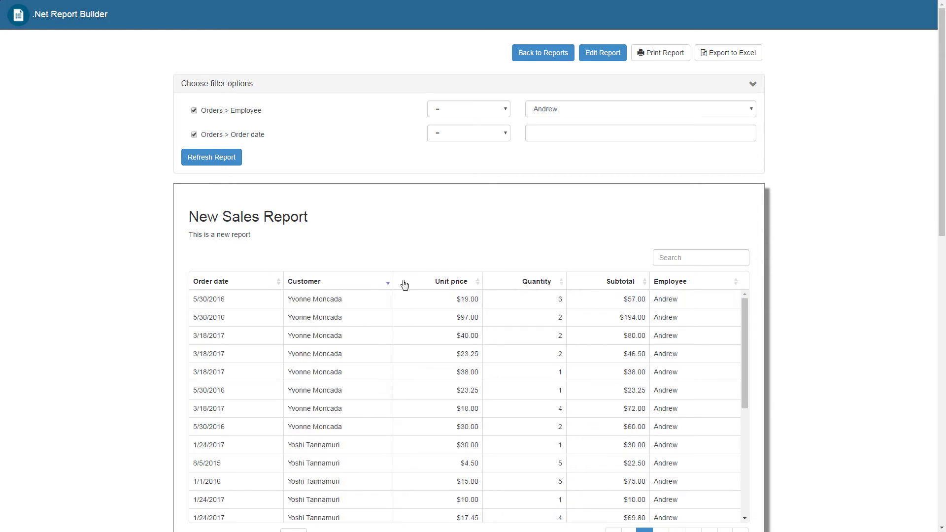
pyautogui.click(387, 283)
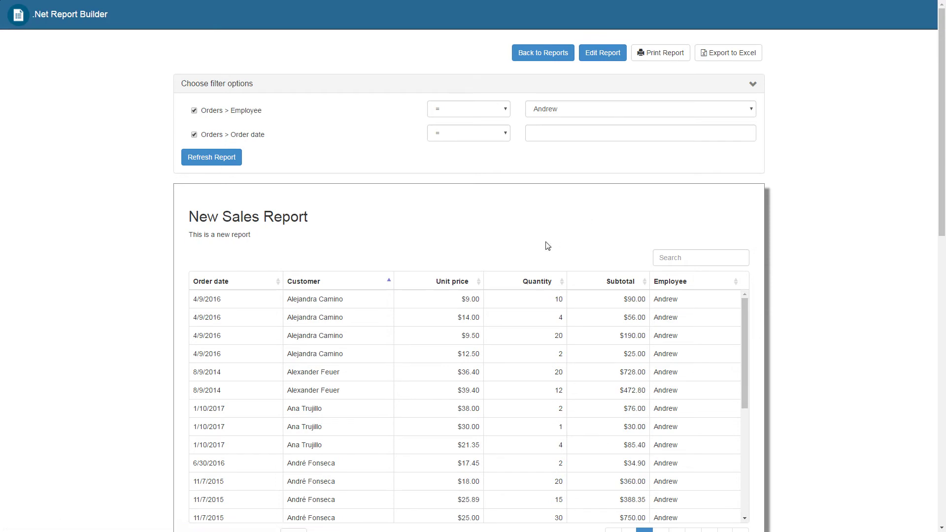
pyautogui.scroll(-4, 566, 246)
pyautogui.scroll(4, 767, 223)
pyautogui.moveTo(941, 182); pyautogui.dragTo(939, 325)
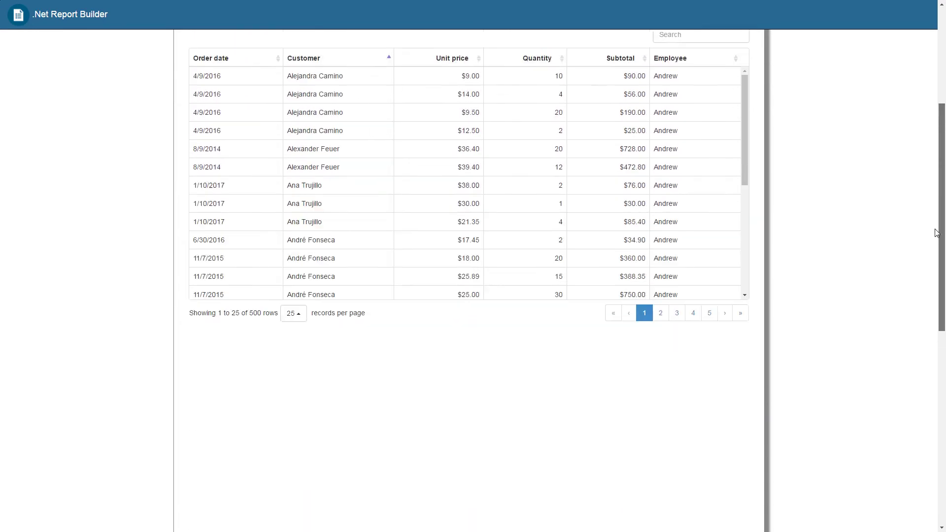
pyautogui.scroll(2, 755, 201)
pyautogui.moveTo(745, 202)
pyautogui.mouseDown()
pyautogui.moveTo(745, 308)
pyautogui.moveTo(745, 197)
pyautogui.mouseUp()
pyautogui.scroll(3, 923, 172)
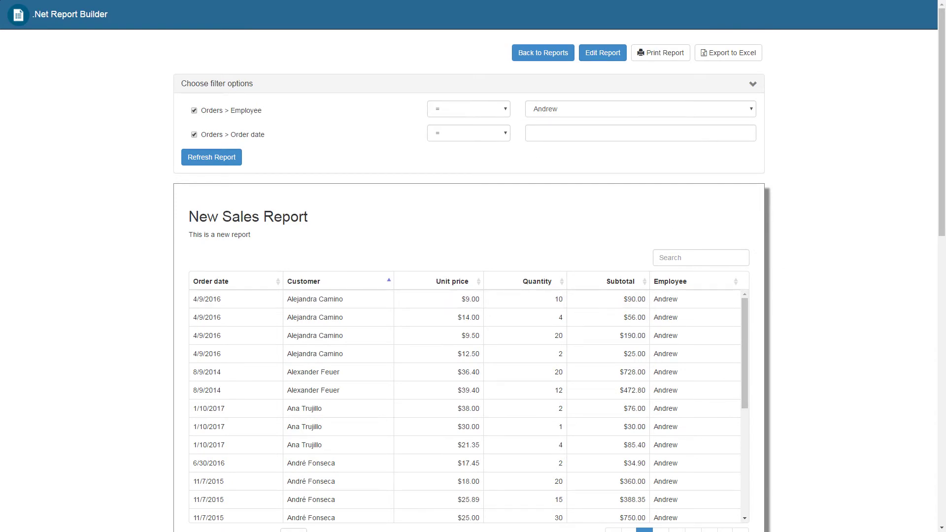
# Edit New Sales Report and change its report type from List to Summary
pyautogui.click(603, 53)
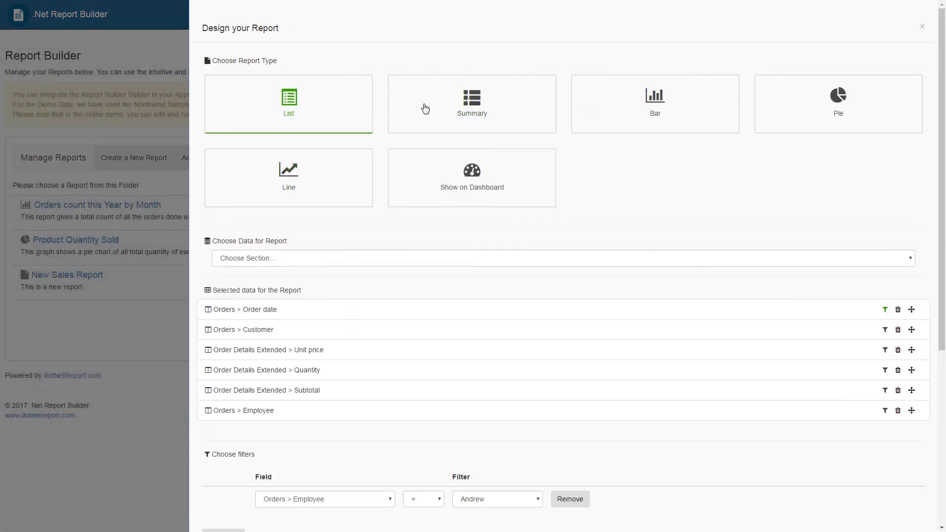
pyautogui.click(501, 120)
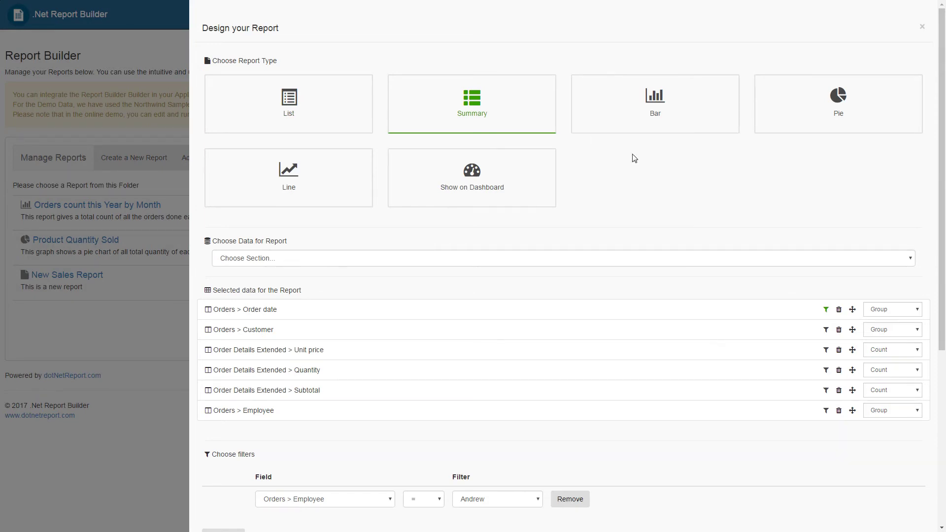
pyautogui.scroll(-1, 567, 194)
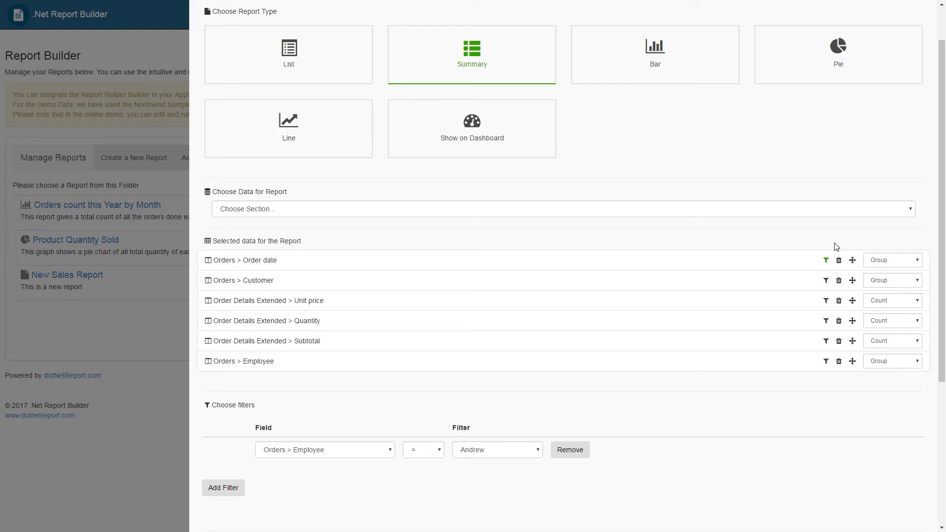
pyautogui.click(917, 281)
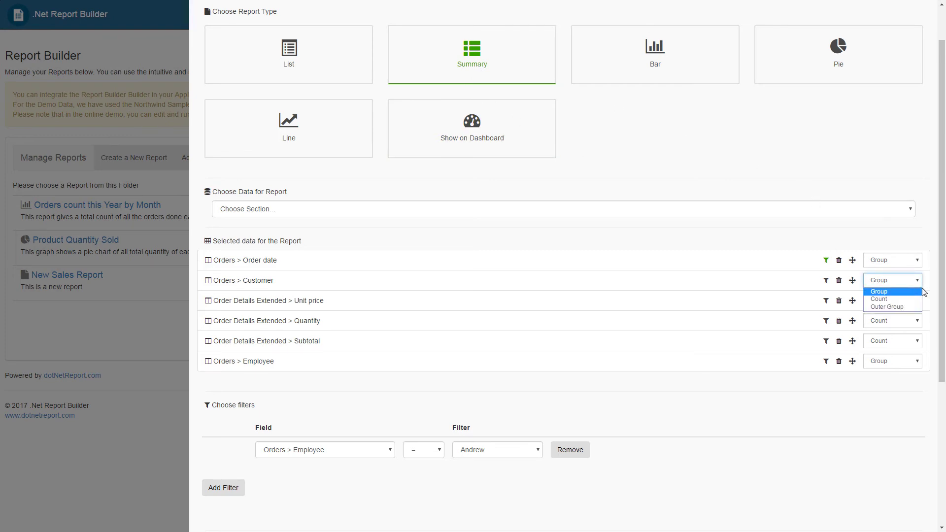
pyautogui.click(933, 336)
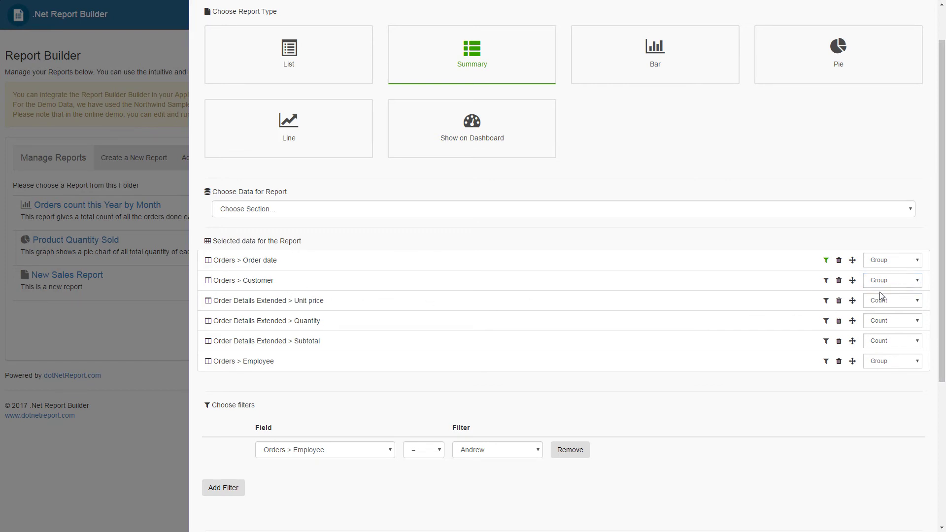
pyautogui.click(918, 285)
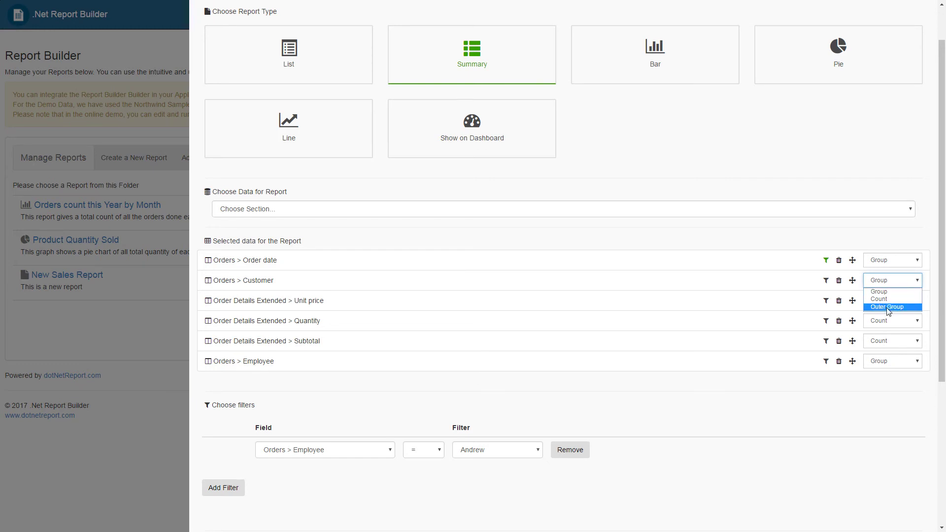
pyautogui.click(931, 305)
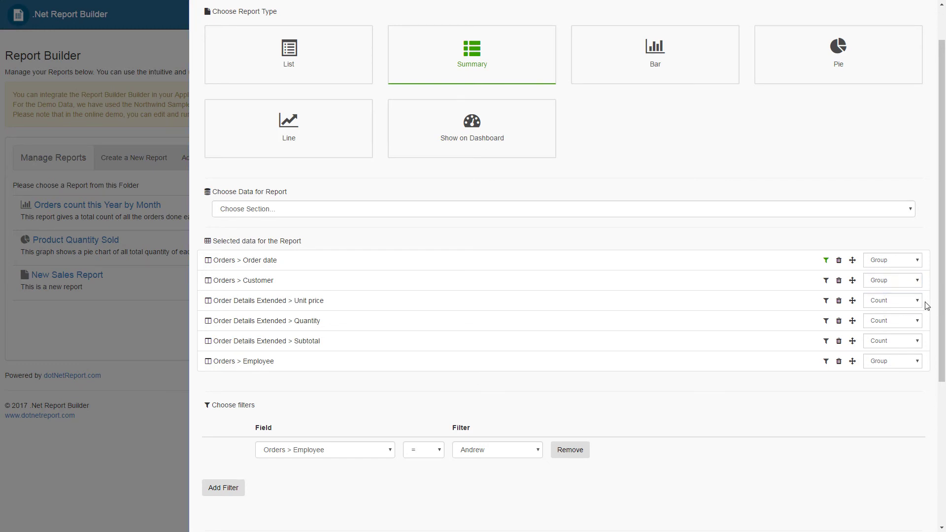
pyautogui.click(908, 322)
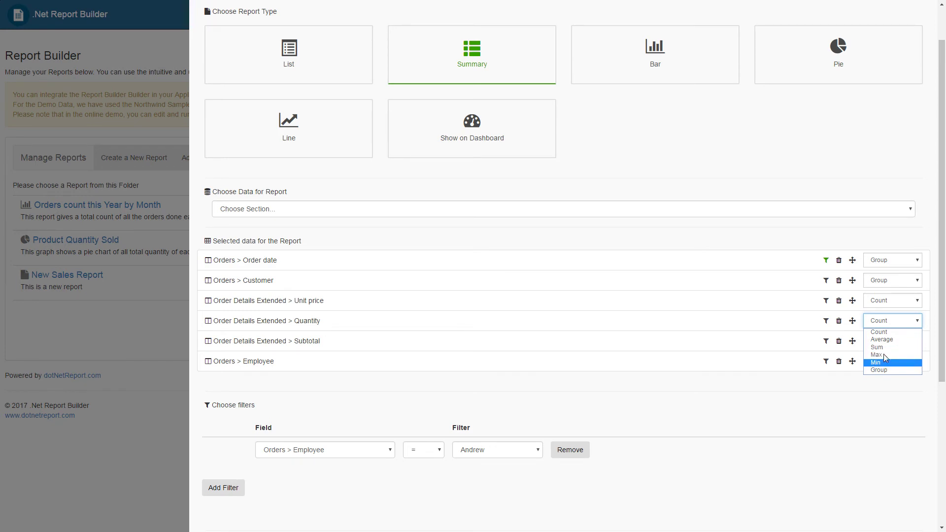
pyautogui.click(794, 395)
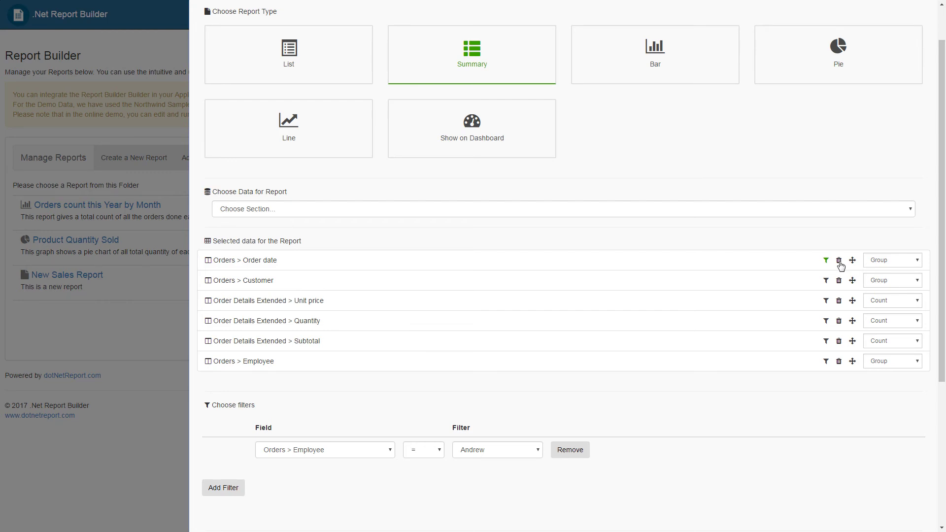
# Remove the Customer field, group Order date by month, and average Unit price
pyautogui.click(839, 281)
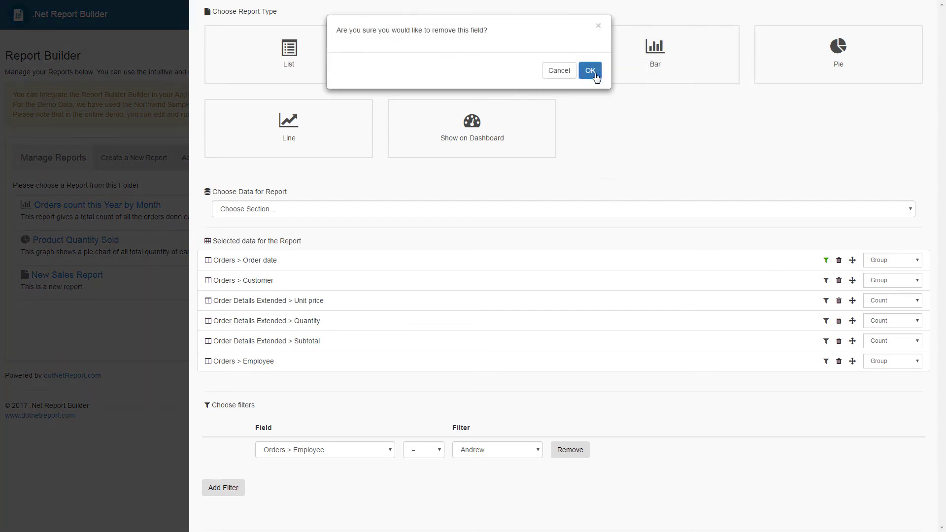
pyautogui.click(590, 70)
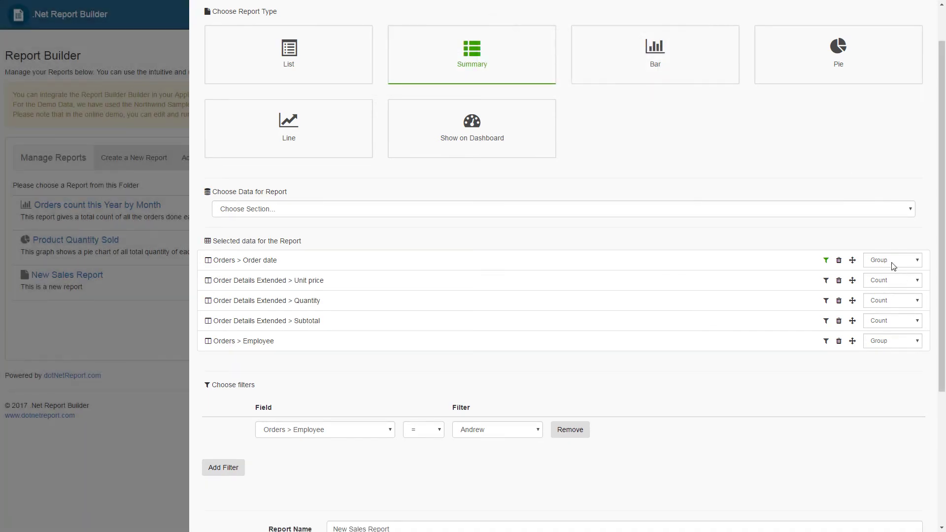
pyautogui.click(918, 264)
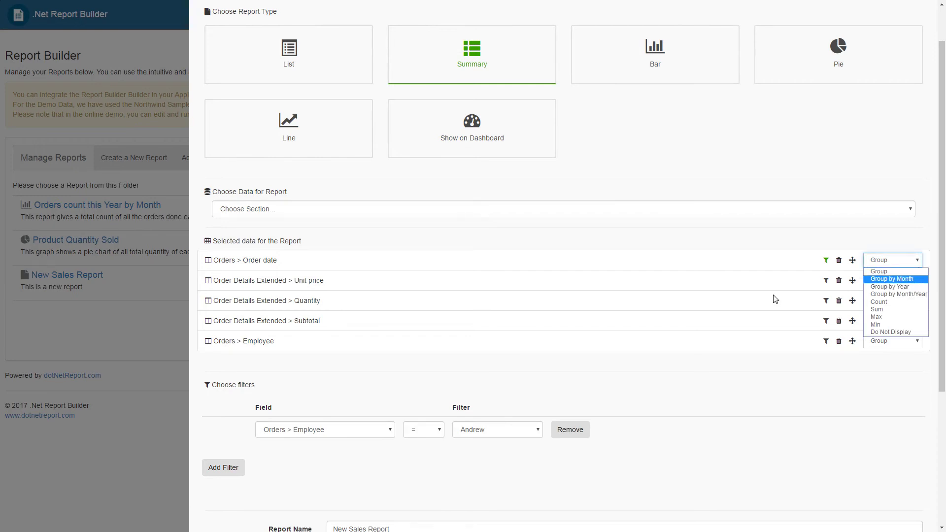
pyautogui.click(921, 281)
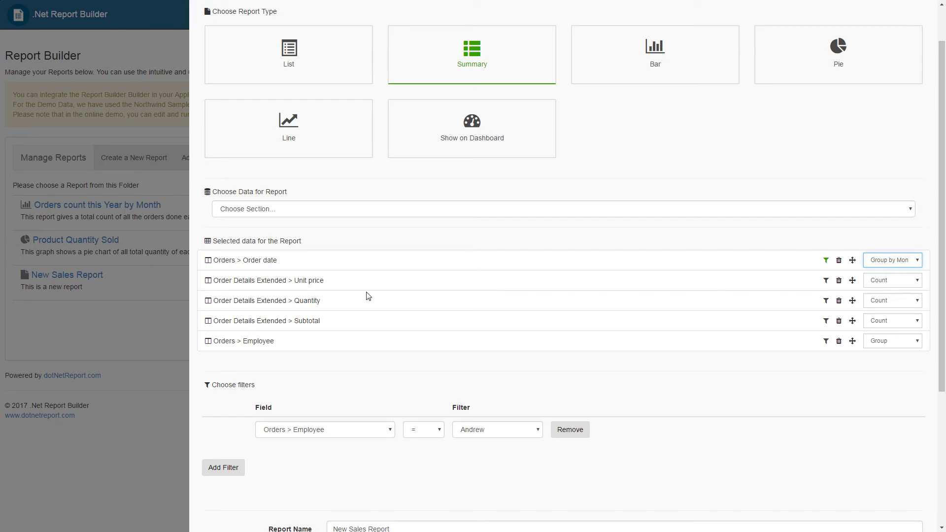
pyautogui.click(899, 282)
pyautogui.click(892, 299)
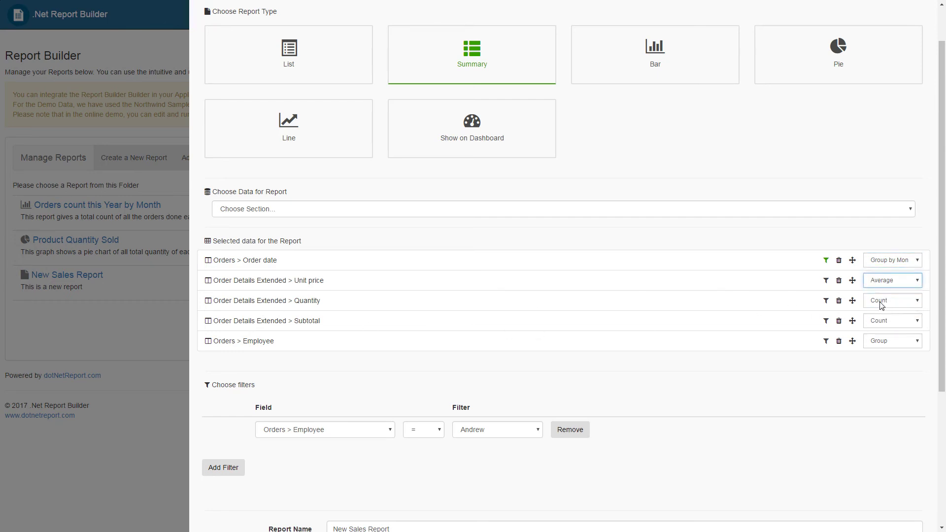
# Switch Quantity and Subtotal from Count to Sum
pyautogui.click(880, 301)
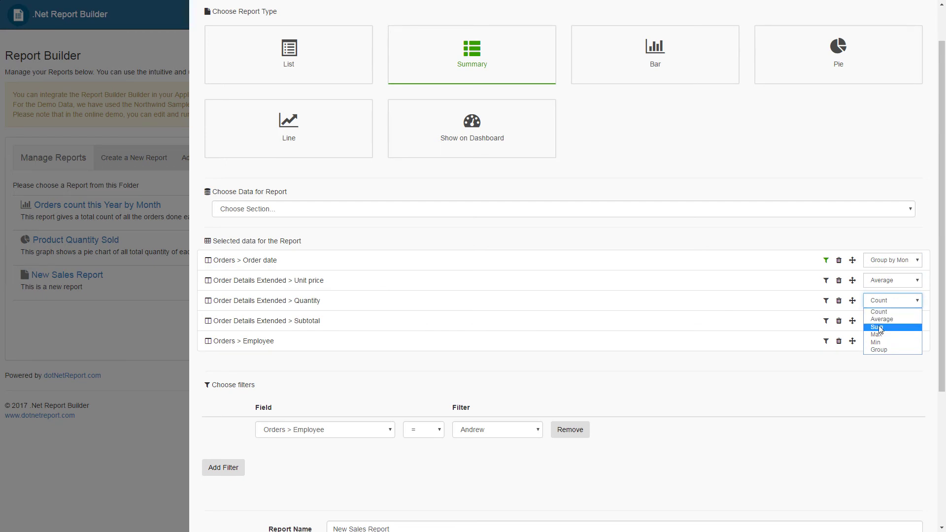
pyautogui.click(880, 328)
pyautogui.click(881, 326)
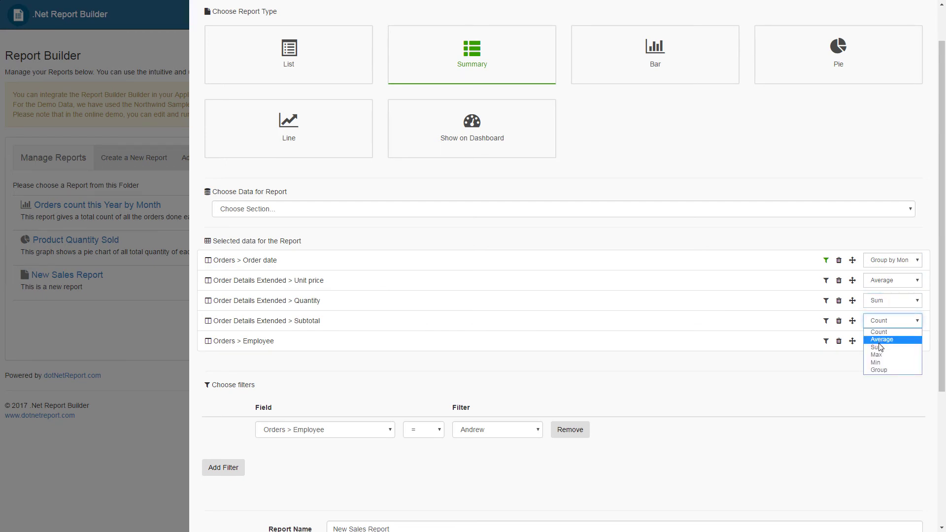
pyautogui.click(879, 348)
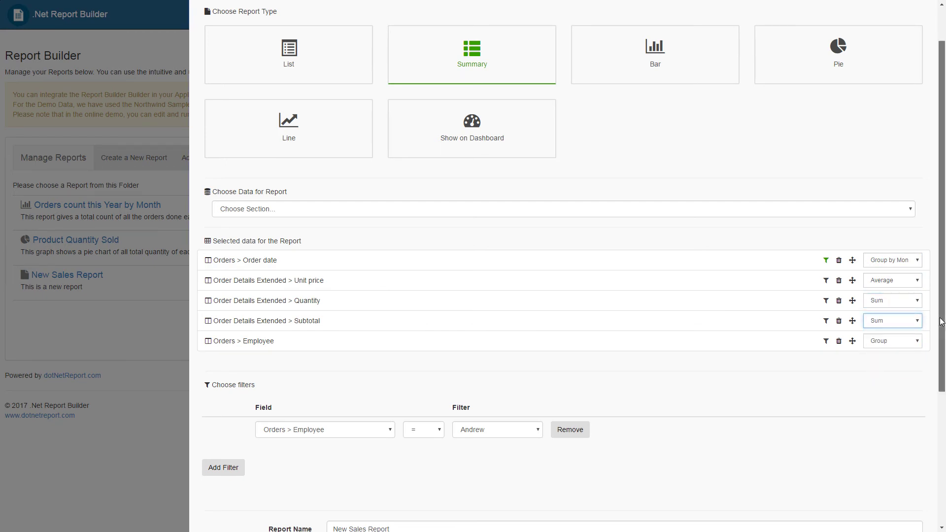
pyautogui.moveTo(942, 320); pyautogui.dragTo(944, 419)
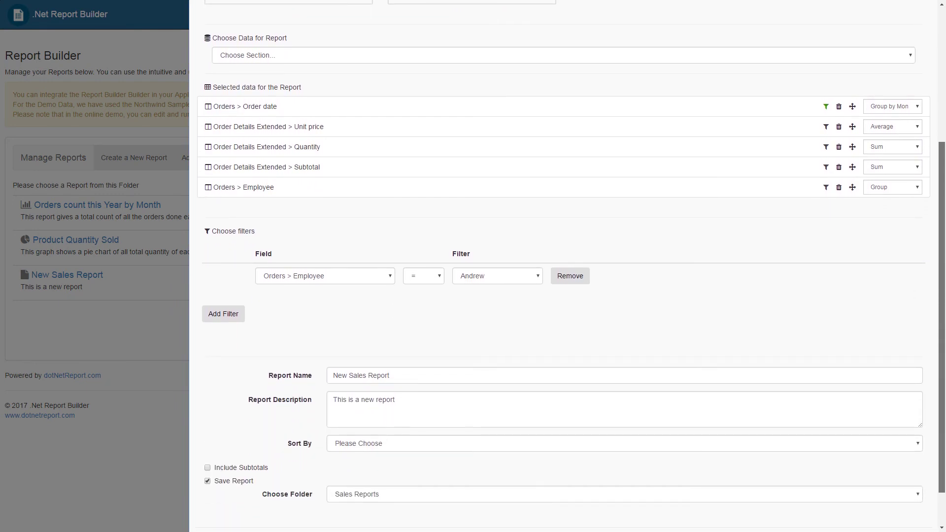
# Append ' - Summary' to the report name, making it New Sales Report - Summary
pyautogui.click(581, 283)
pyautogui.moveTo(940, 250); pyautogui.dragTo(943, 346)
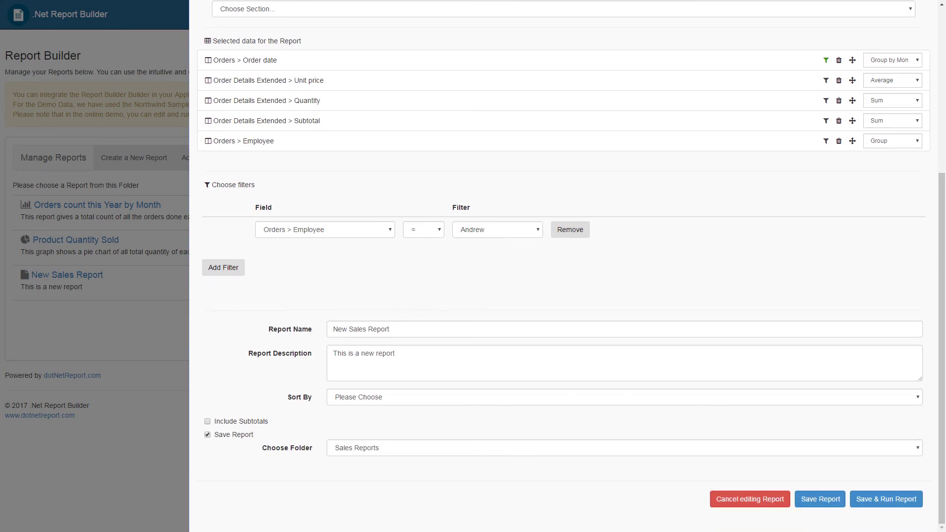
pyautogui.moveTo(391, 329); pyautogui.dragTo(294, 343)
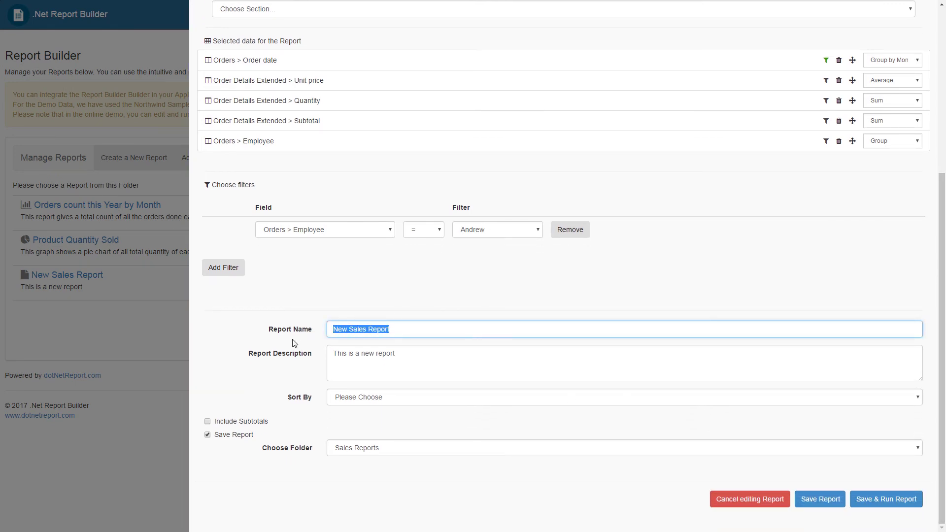
pyautogui.press('End')
pyautogui.write('- Summ')
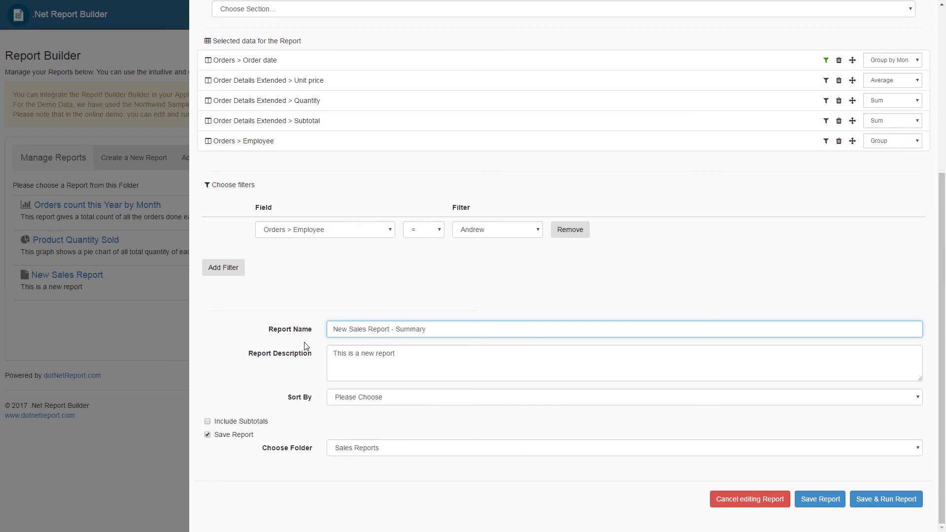
# Set the report's Sort By field to Orders > Order date
pyautogui.click(413, 399)
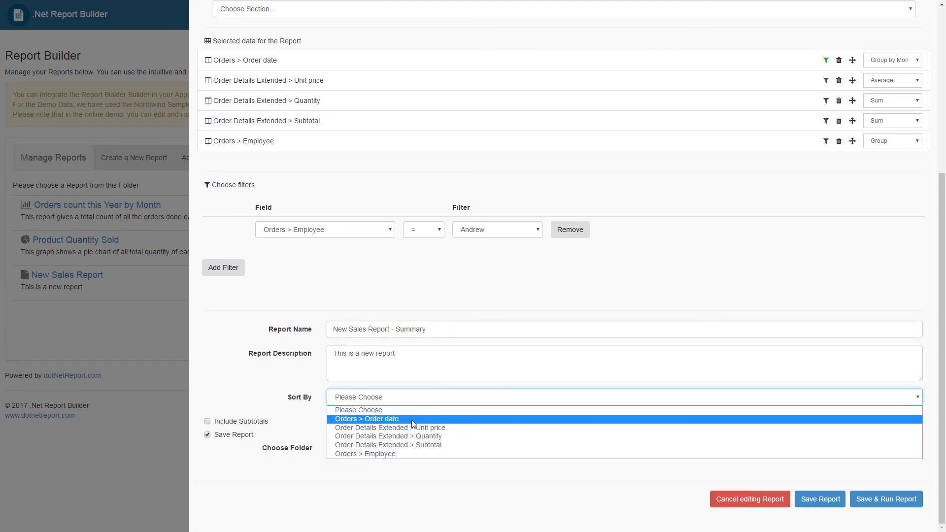
pyautogui.click(413, 419)
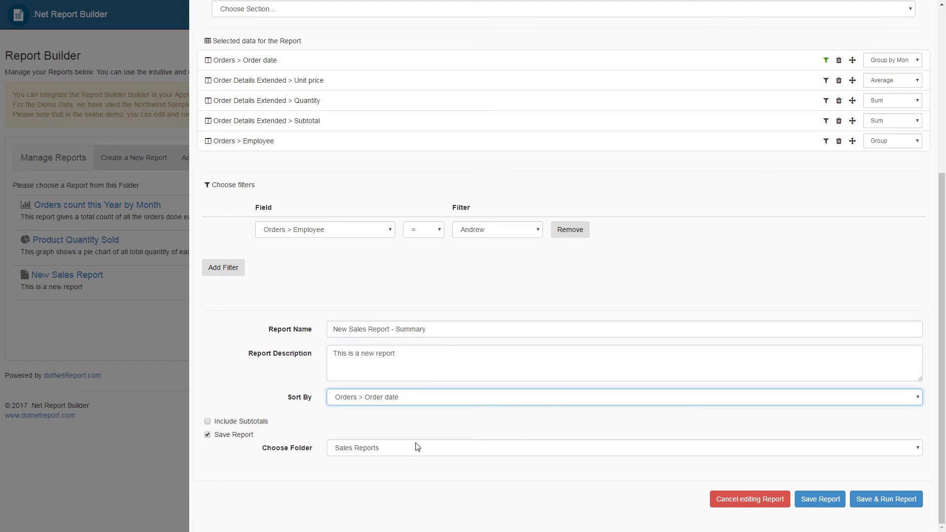
pyautogui.click(406, 398)
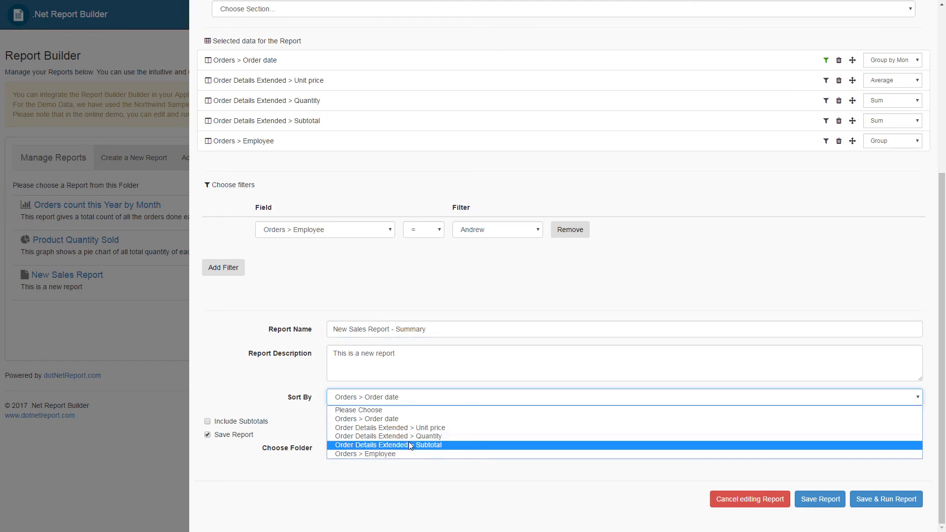
pyautogui.press('Up')
pyautogui.press('Up')
pyautogui.press('Up')
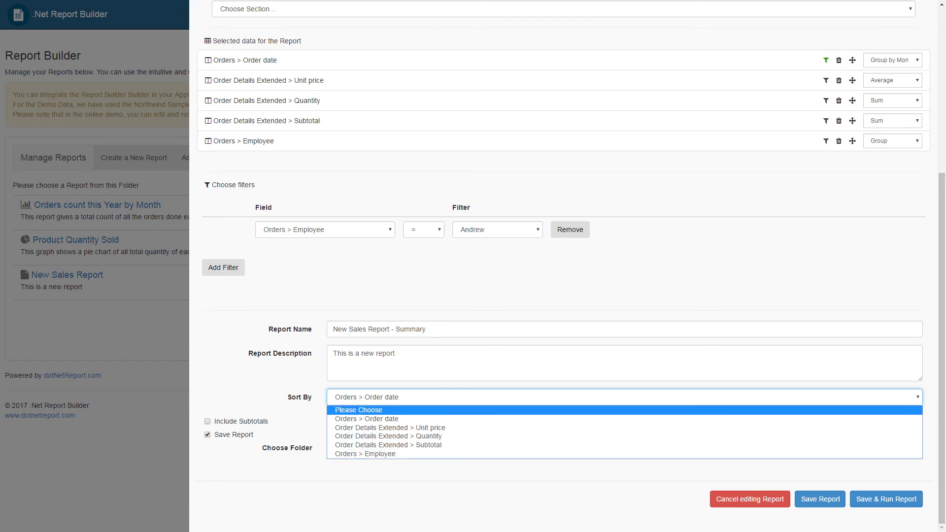
pyautogui.click(503, 399)
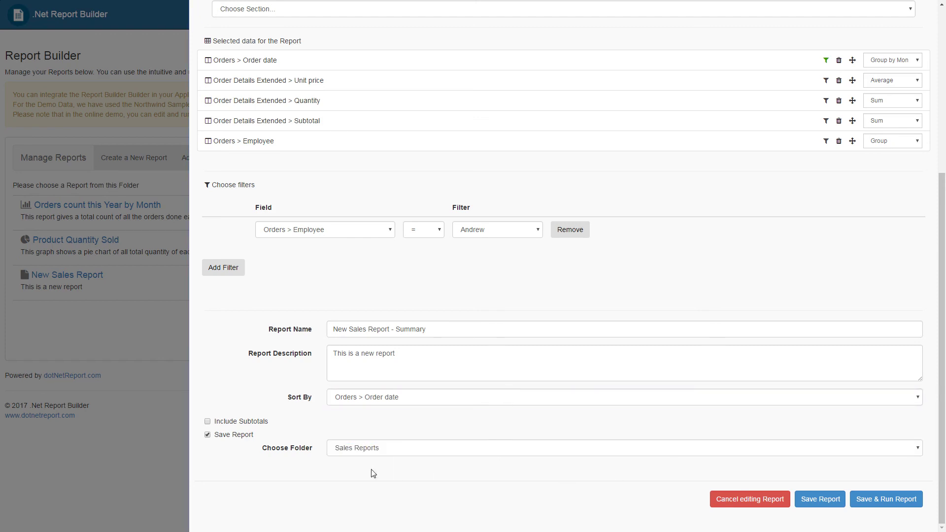
# Save the report and close the designer to return to Manage Reports
pyautogui.click(831, 506)
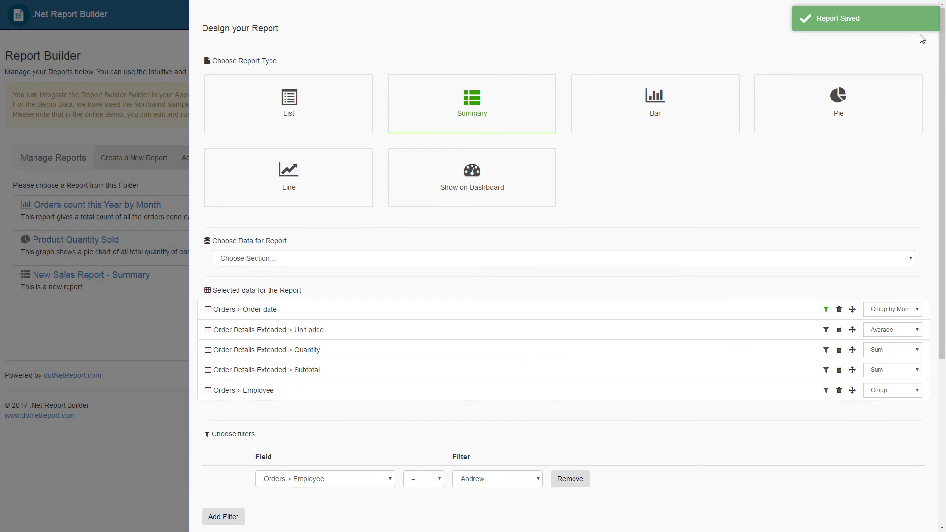
pyautogui.click(925, 28)
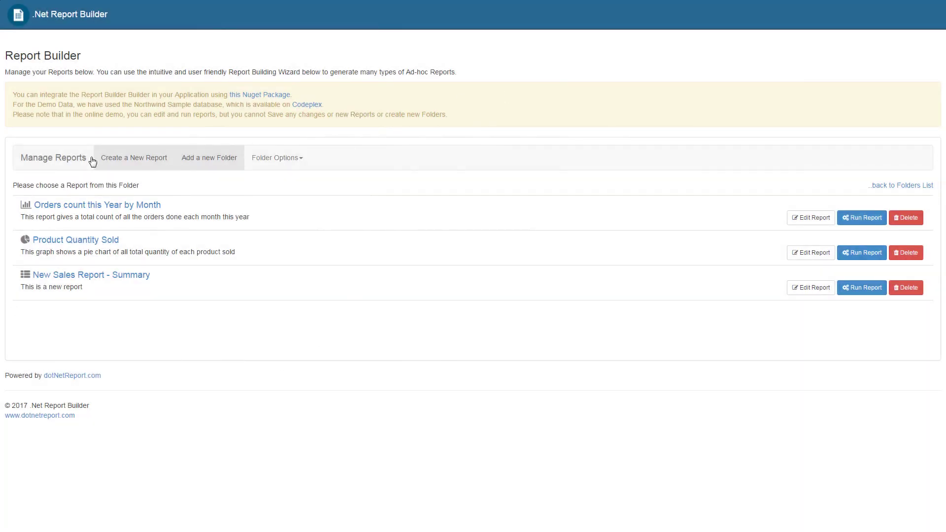
pyautogui.click(57, 276)
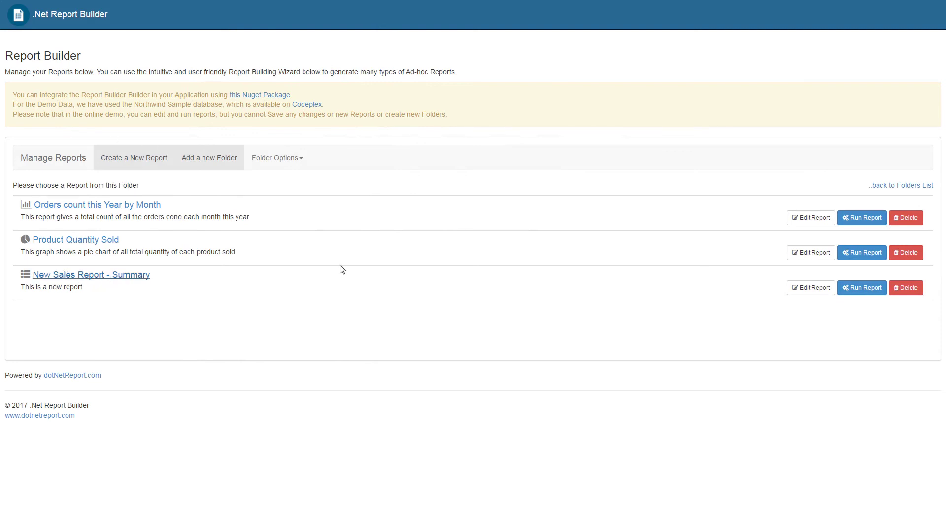
# Run New Sales Report - Summary and review its 12 monthly rows
pyautogui.click(850, 286)
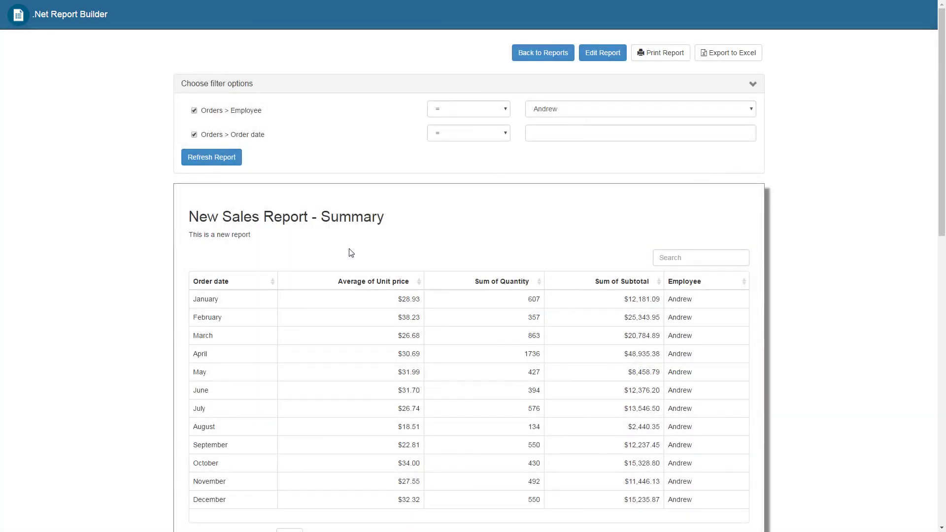
pyautogui.scroll(-1, 351, 252)
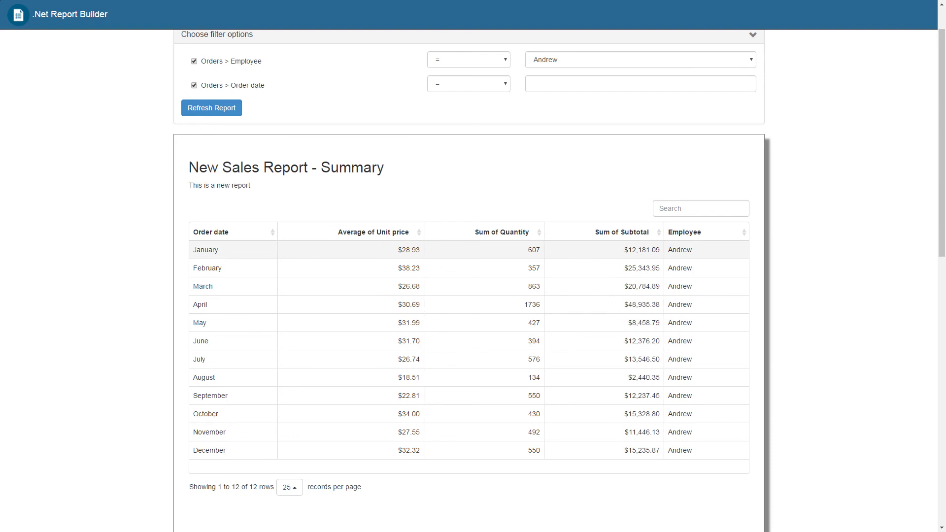
pyautogui.scroll(1, 542, 271)
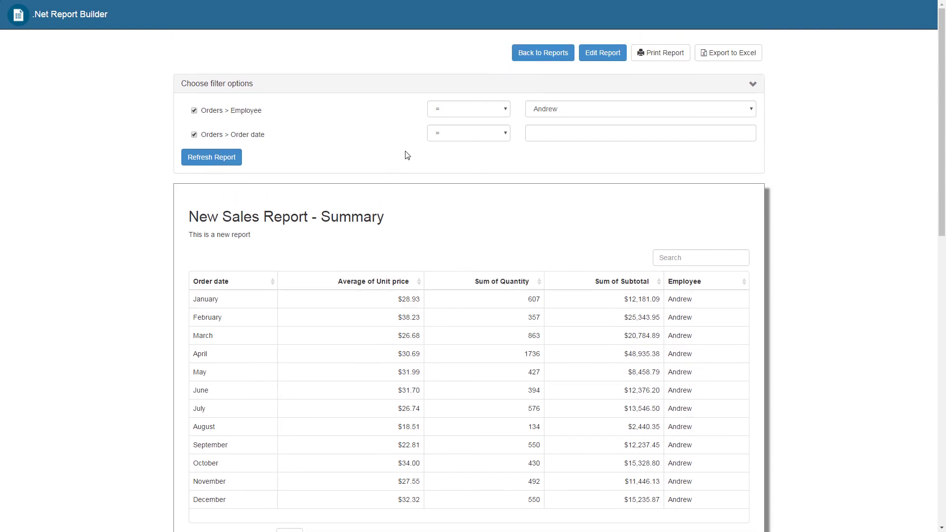
# Filter Order date between 03/01/2017 and 04/30/2017 and refresh the report
pyautogui.click(505, 136)
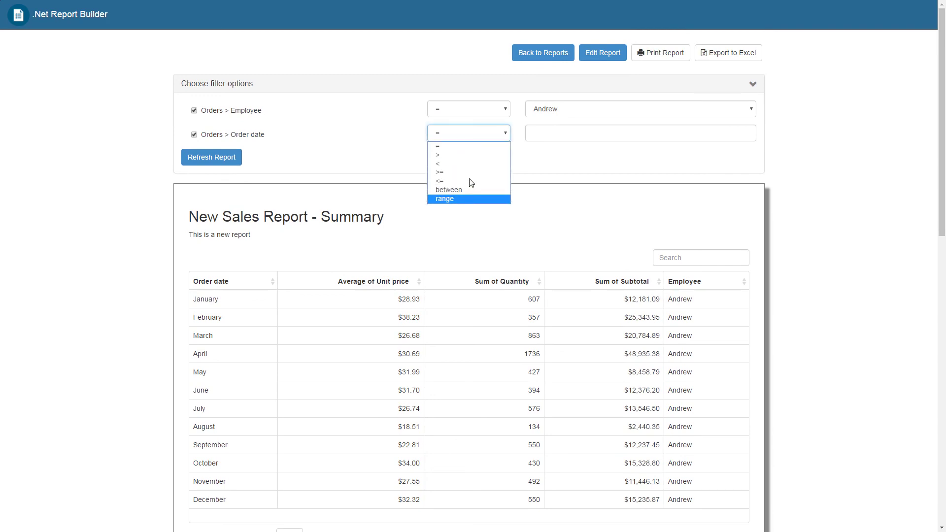
pyautogui.click(443, 145)
pyautogui.click(631, 133)
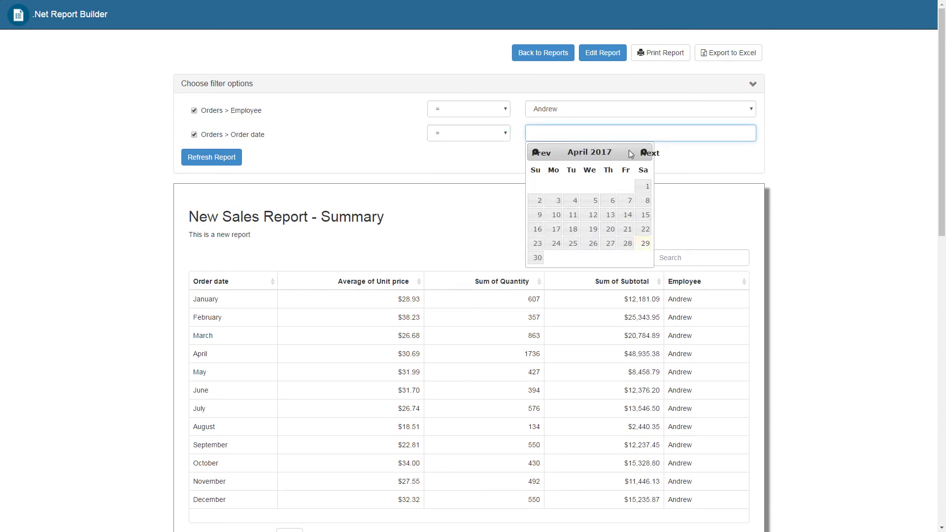
pyautogui.click(470, 134)
pyautogui.click(453, 186)
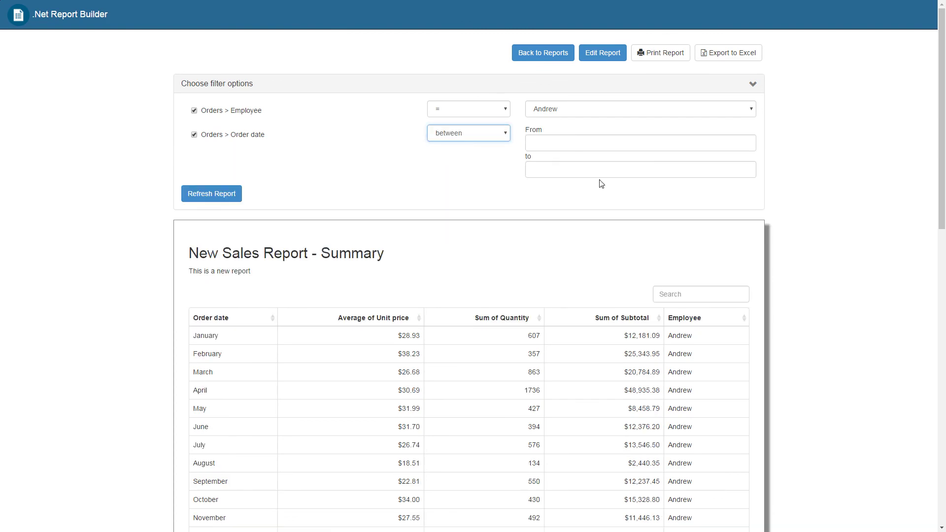
pyautogui.click(562, 143)
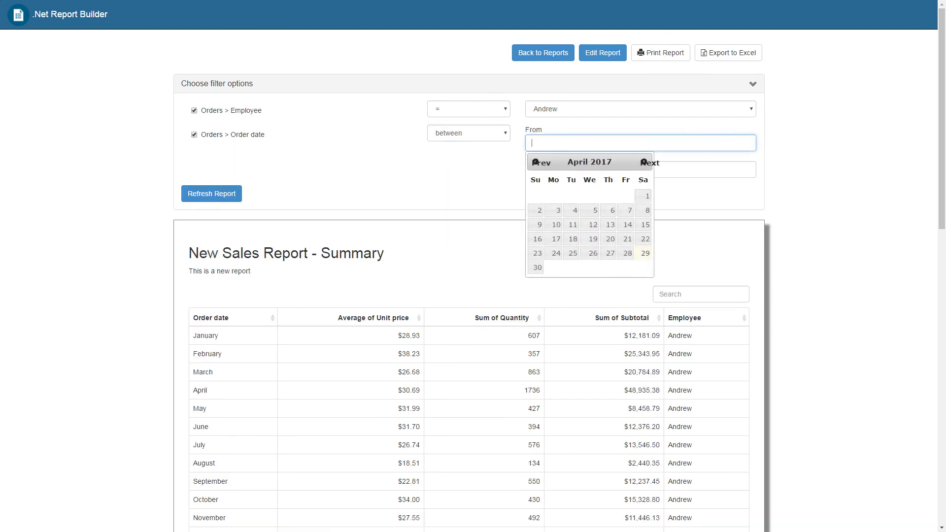
pyautogui.click(534, 162)
pyautogui.click(591, 196)
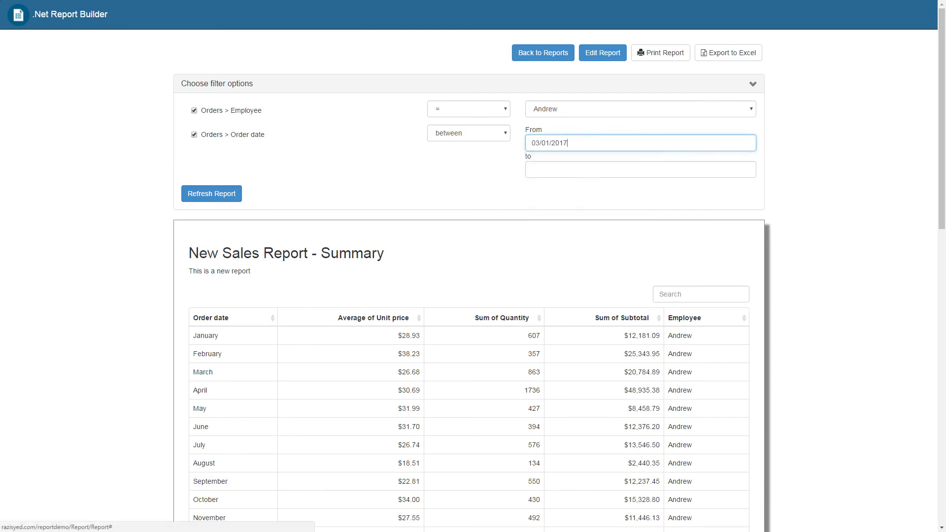
pyautogui.click(591, 170)
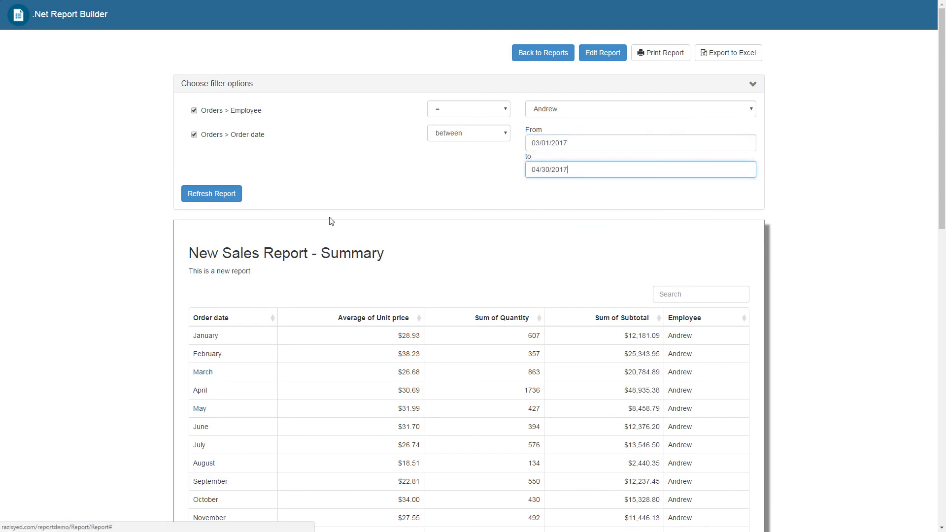
pyautogui.click(215, 196)
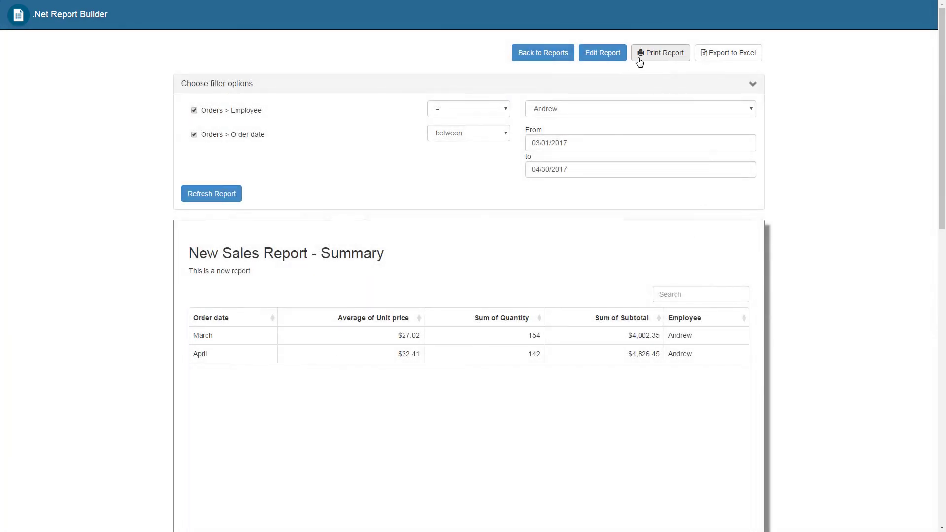
# Leave the report for the reports list and show the product home page's Product links
pyautogui.click(542, 54)
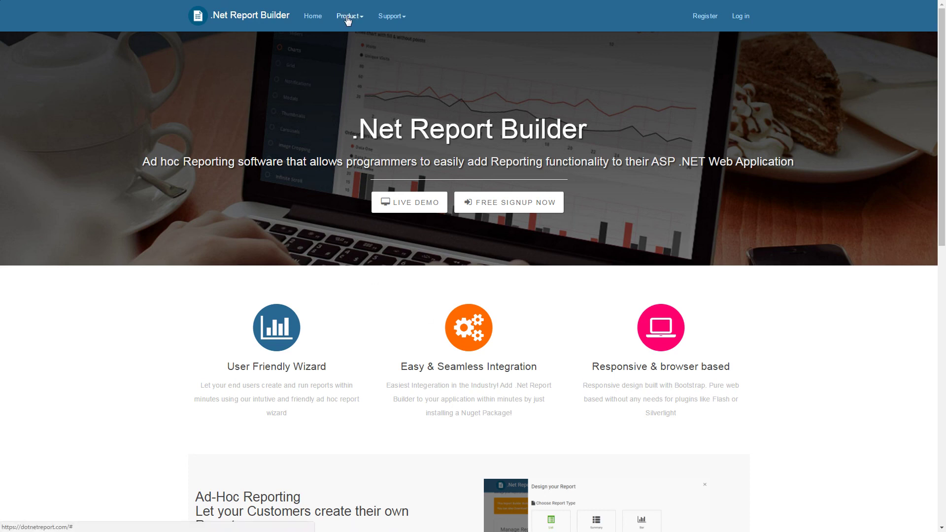
pyautogui.click(348, 19)
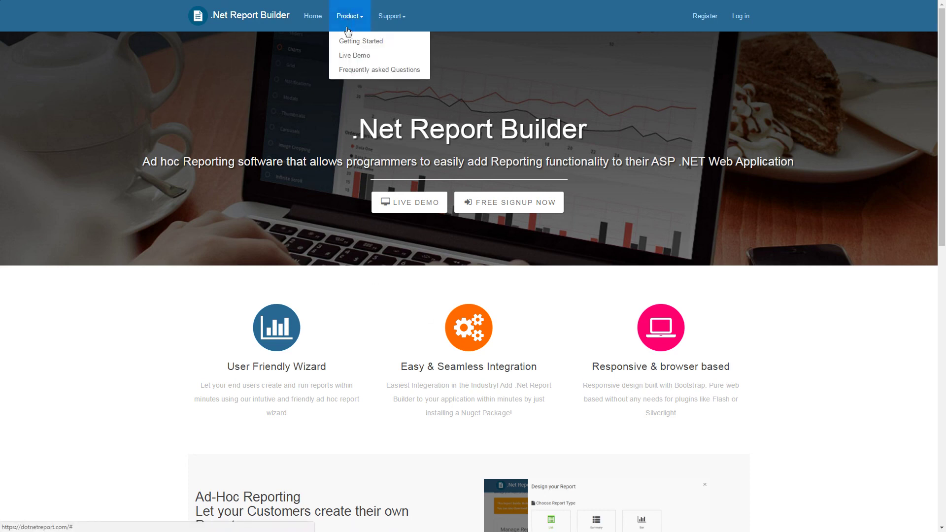